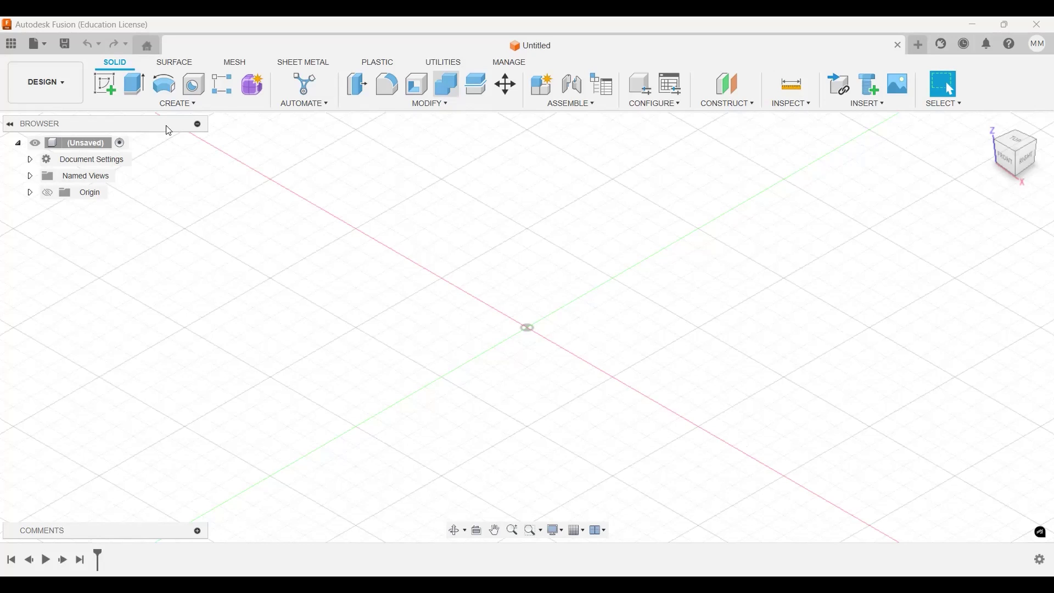
# Start a new sketch with Create Sketch in the Solid toolbar.
pyautogui.click(107, 85)
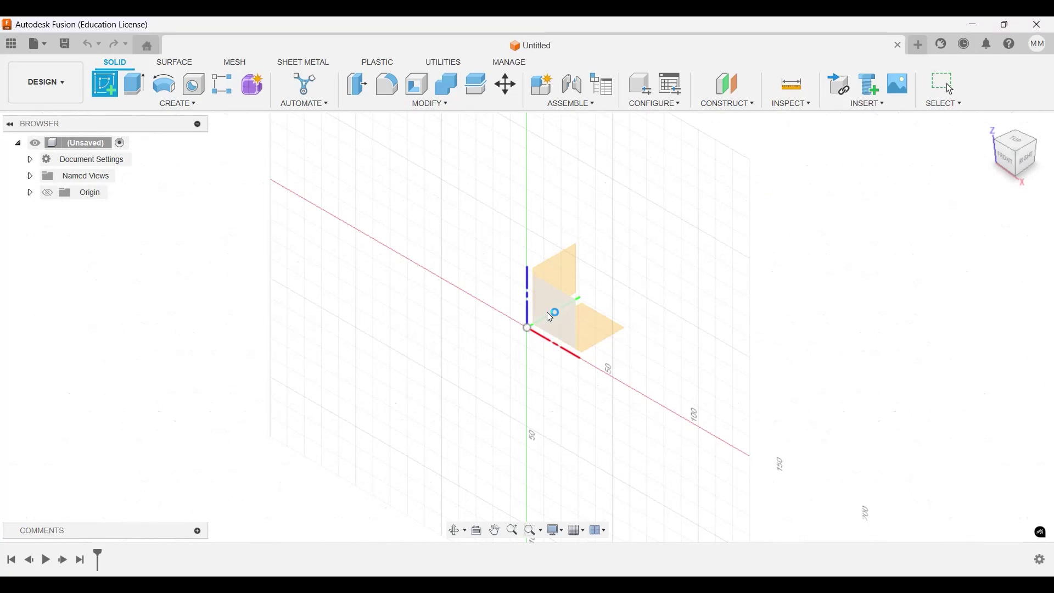
# Place the sketch on the front plane, check the units, and draw a line up from the origin.
pyautogui.click(543, 315)
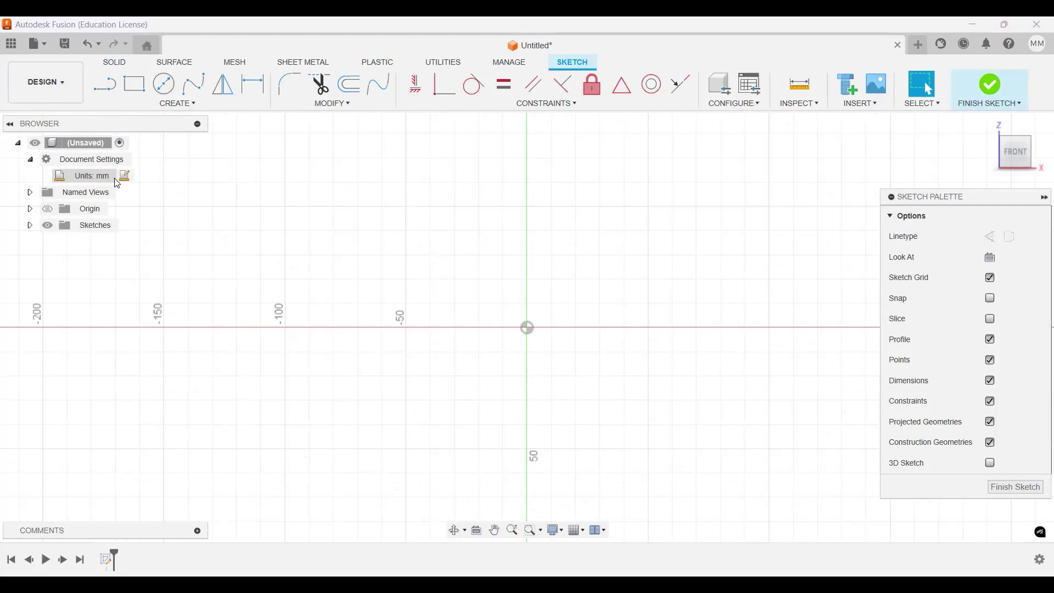
pyautogui.click(32, 160)
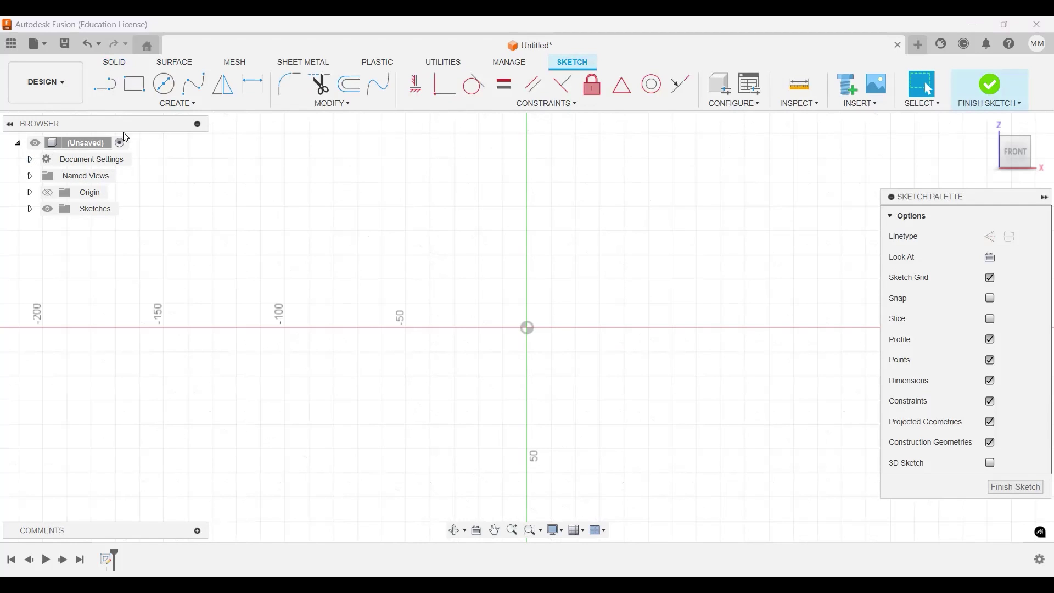
pyautogui.click(115, 96)
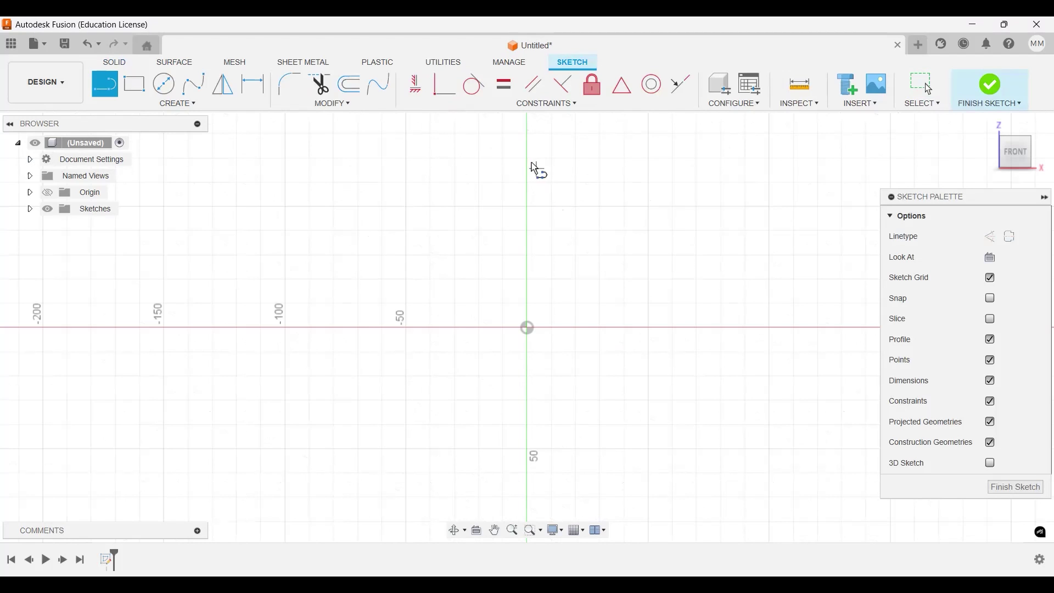
pyautogui.click(527, 324)
pyautogui.click(526, 179)
# Fix the vertical line's top end and draw a short horizontal line right from the origin.
pyautogui.click(108, 82)
pyautogui.click(527, 326)
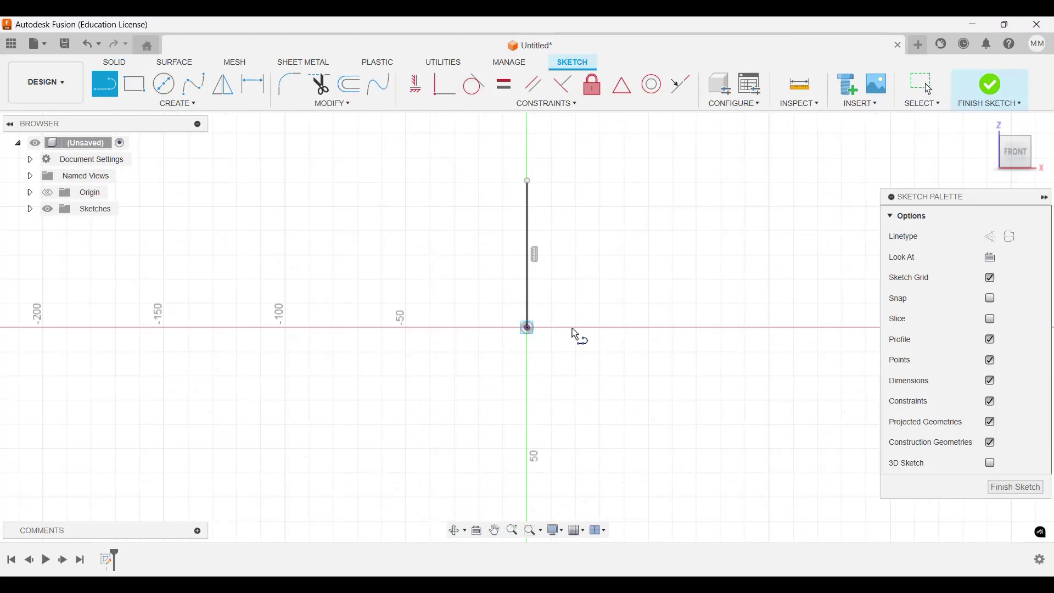
pyautogui.click(571, 327)
# Draw a short horizontal line at the top of the vertical line.
pyautogui.press('Escape')
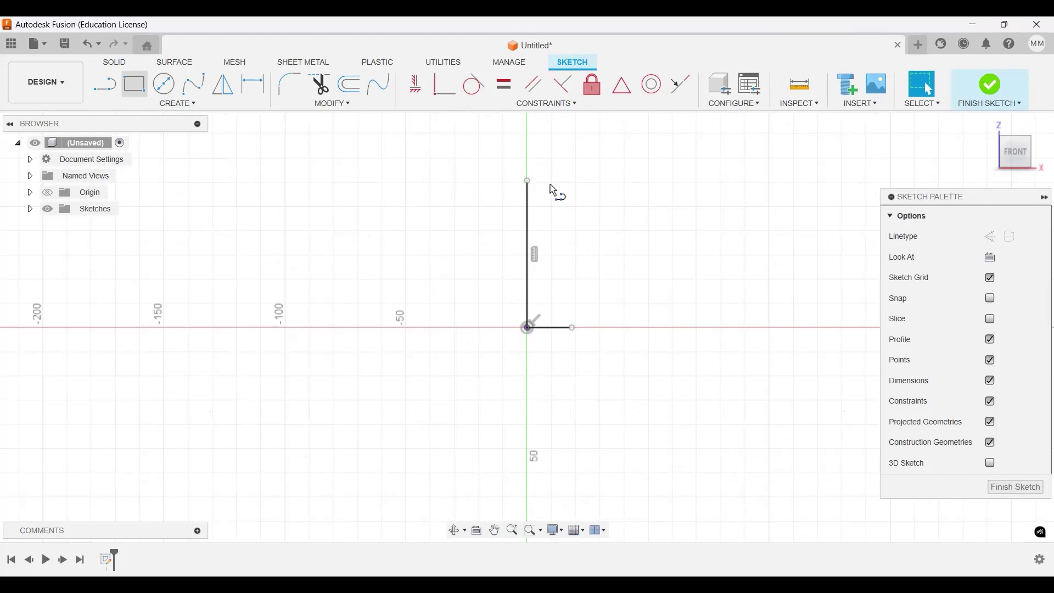
pyautogui.press('l')
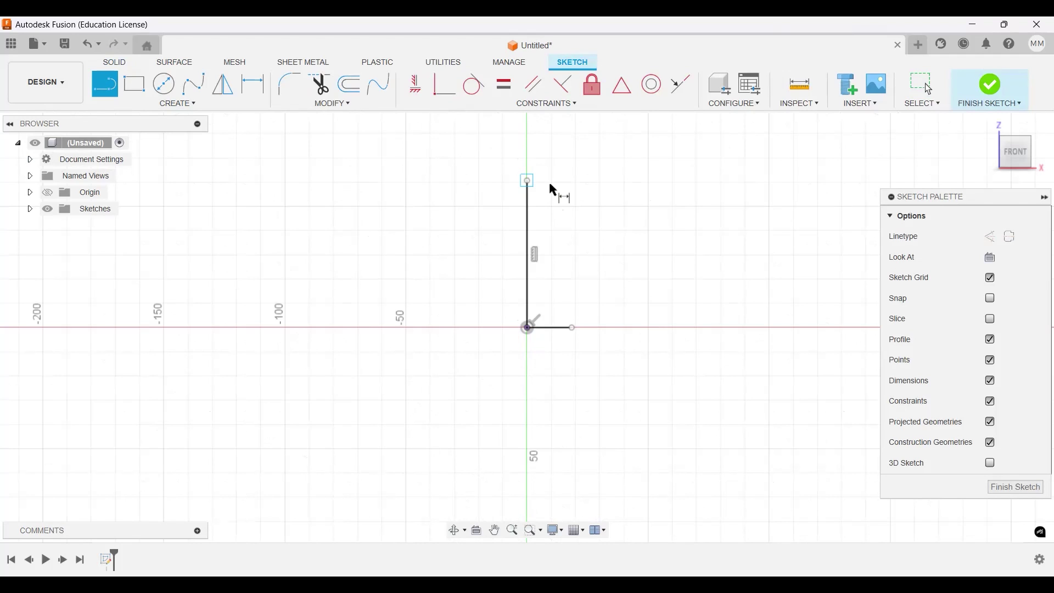
pyautogui.click(548, 181)
# Dimension the vertical line to 220 and the base line to 90.
pyautogui.press('d')
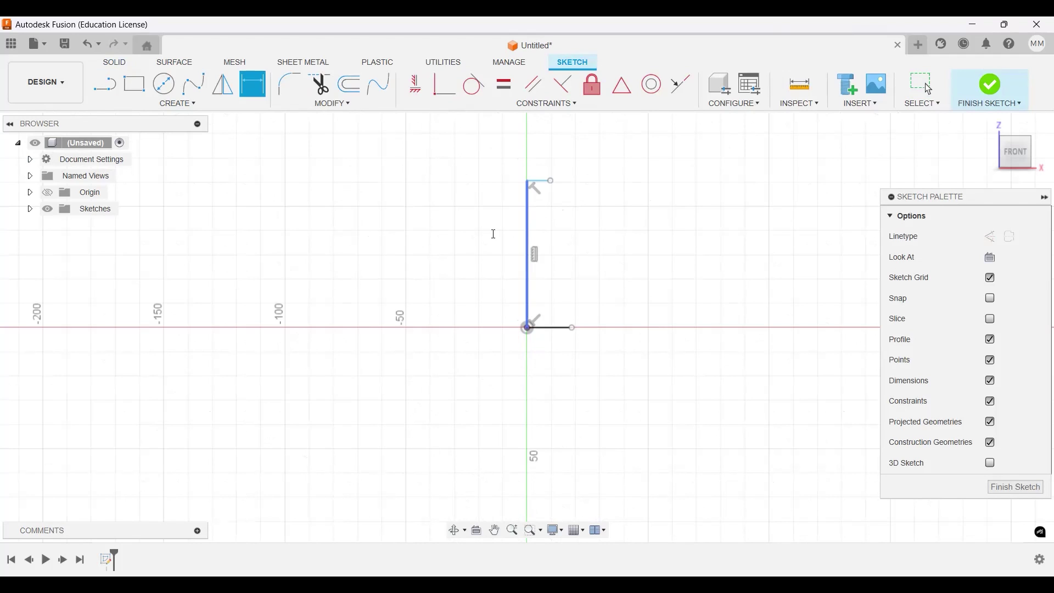
pyautogui.click(492, 234)
pyautogui.write('220')
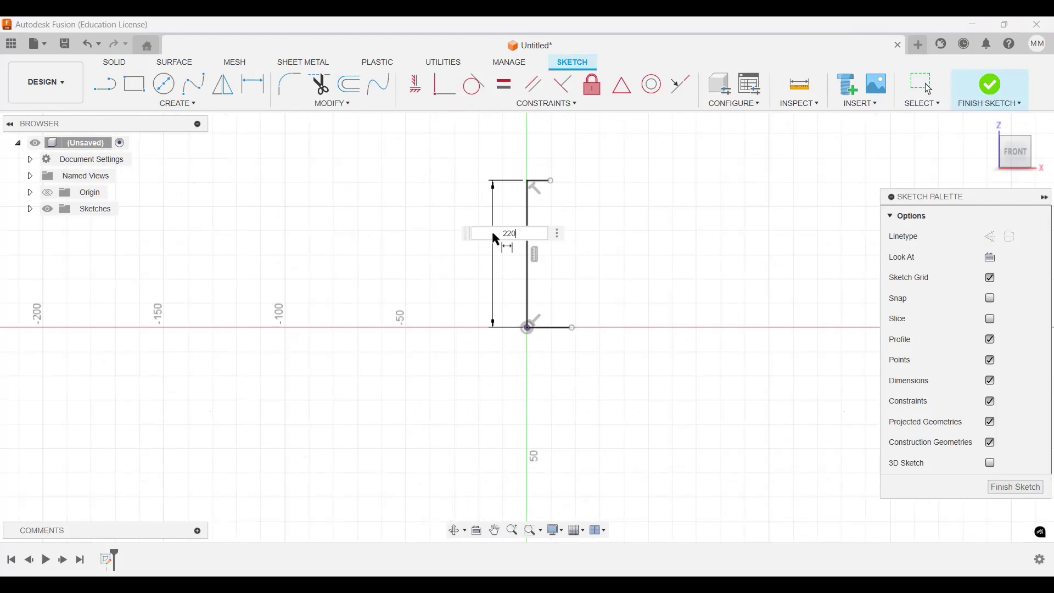
pyautogui.press('Return')
pyautogui.click(550, 350)
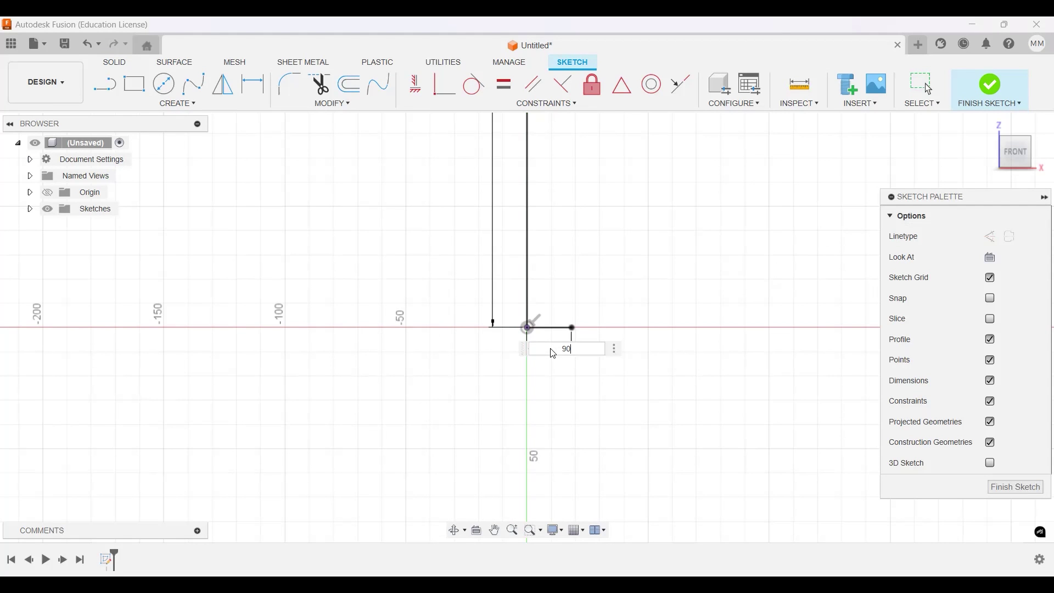
pyautogui.write('90')
pyautogui.press('Return')
# Dimension the top horizontal line to 20.
pyautogui.moveTo(647, 164); pyautogui.dragTo(567, 277, button='middle')
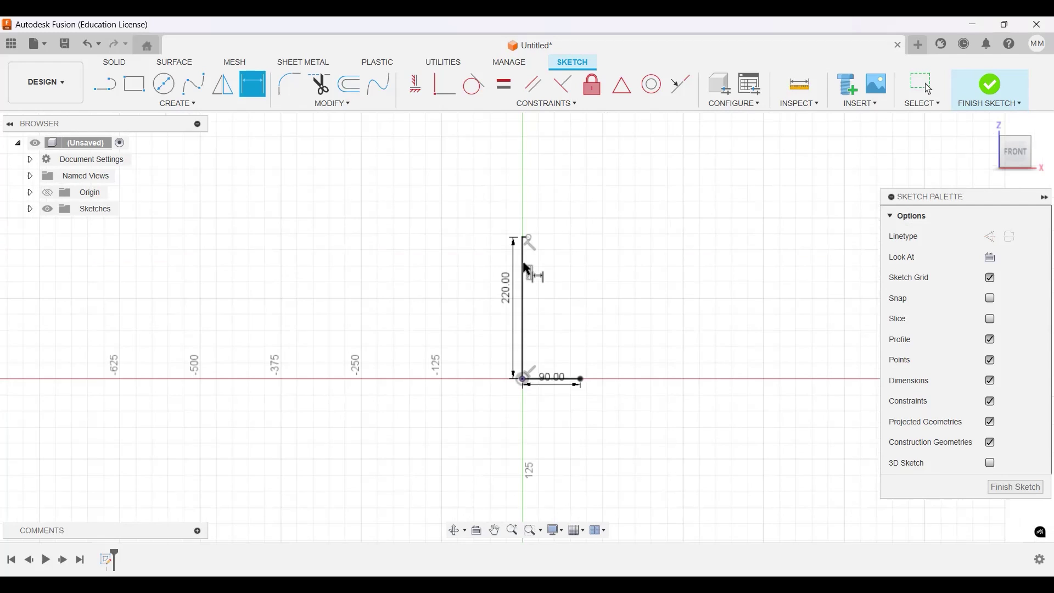
pyautogui.scroll(4, 522, 277)
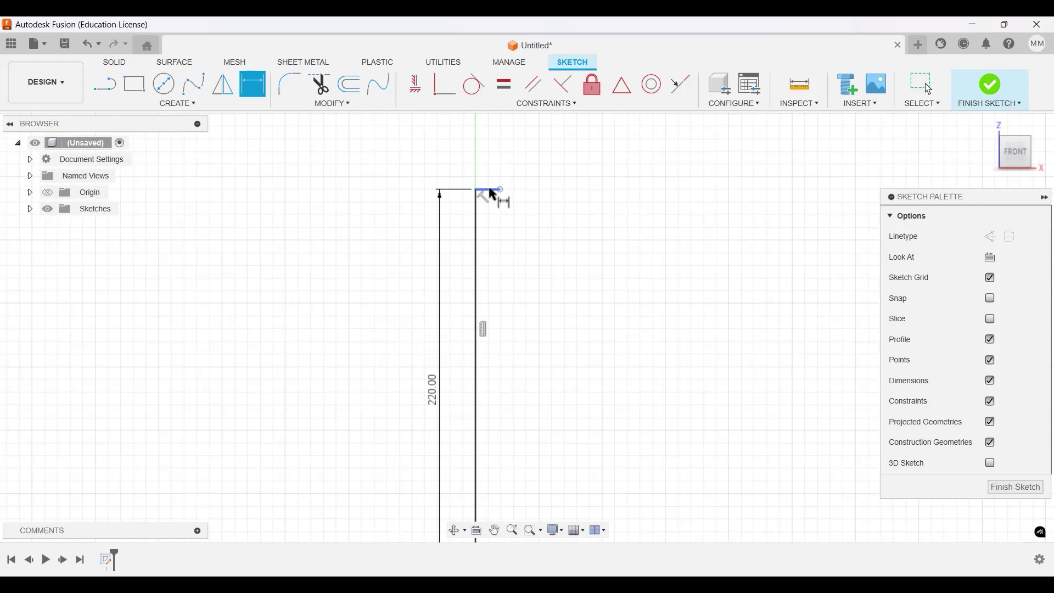
pyautogui.click(488, 186)
pyautogui.click(486, 170)
pyautogui.write('20')
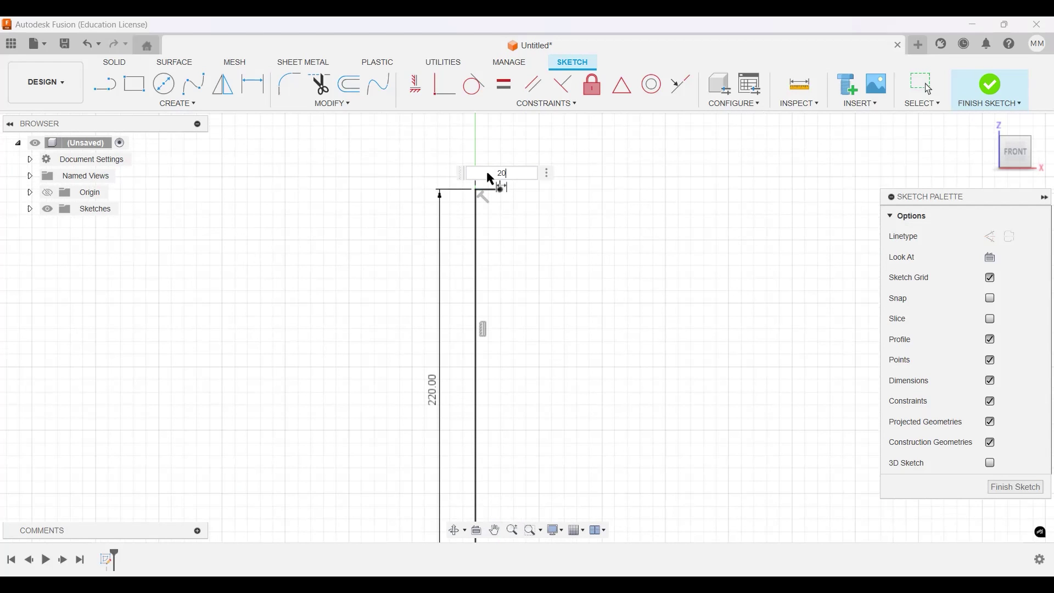
pyautogui.press('Return')
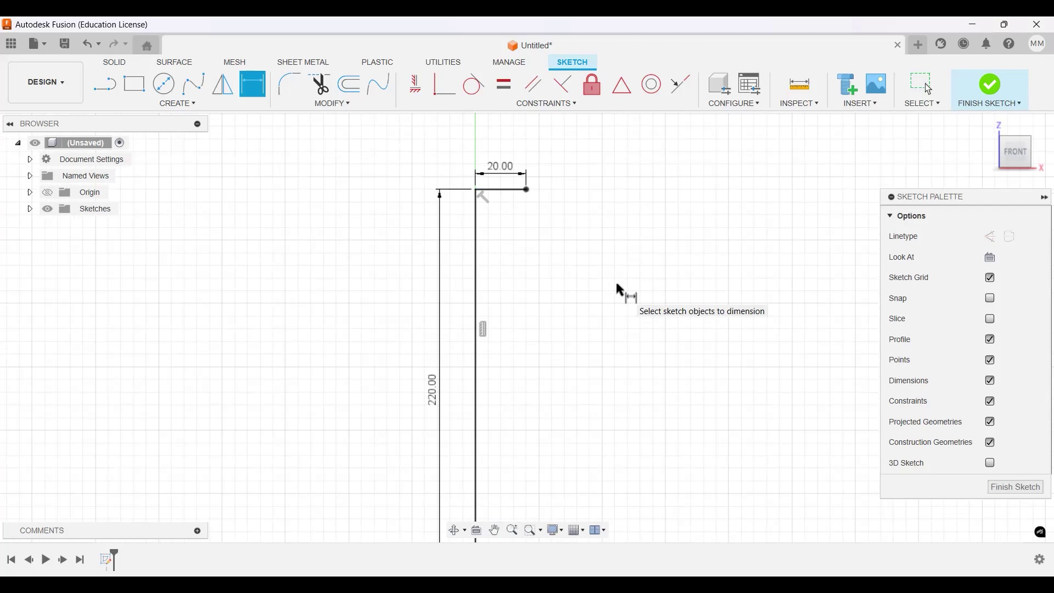
pyautogui.press('Escape')
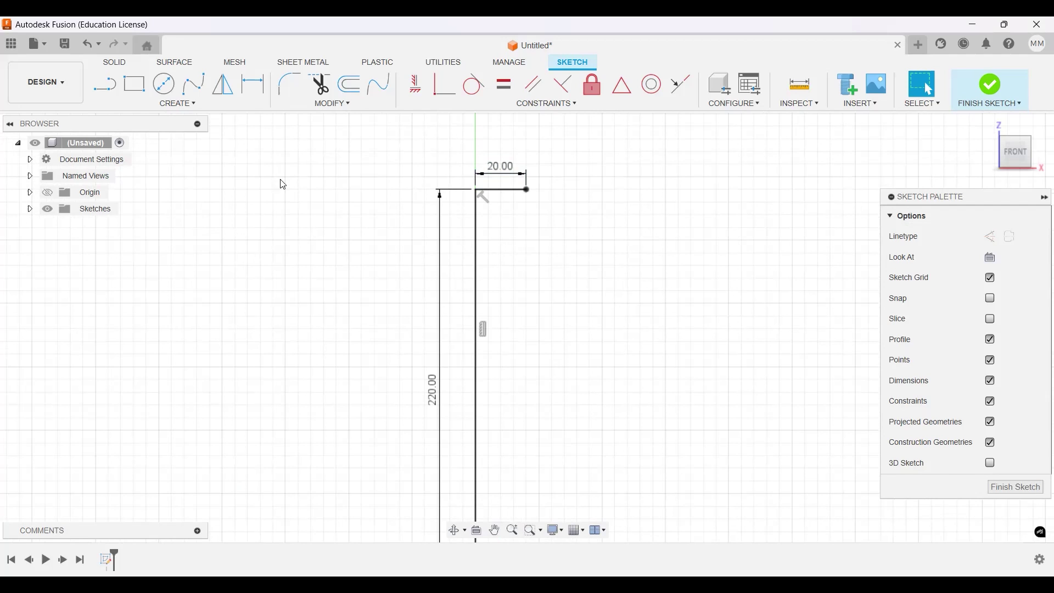
# Draw a tangent arc curving down from the end of the top line.
pyautogui.click(190, 106)
pyautogui.moveTo(112, 159)
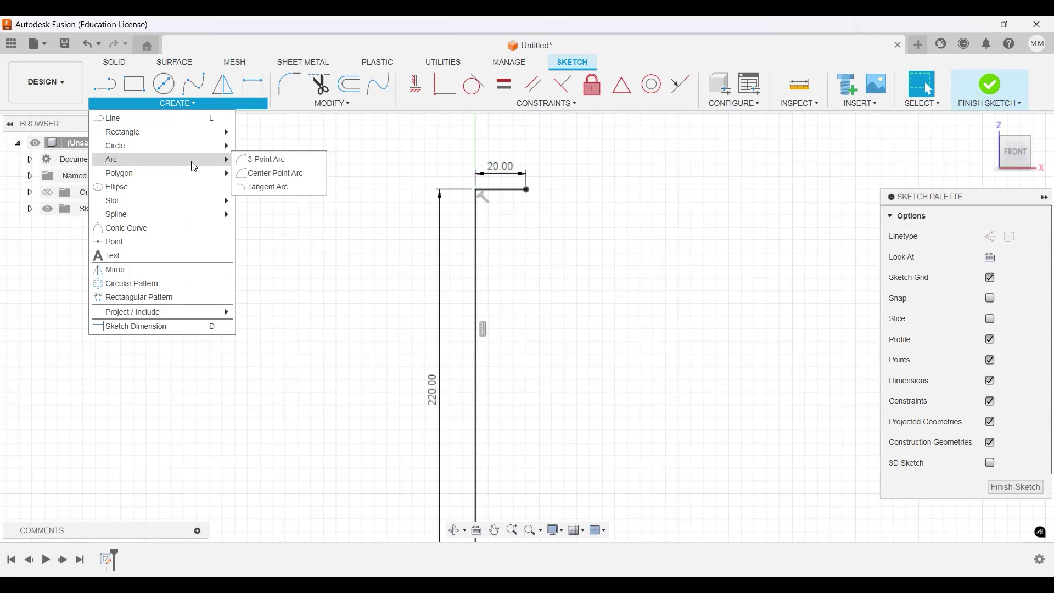
pyautogui.click(260, 193)
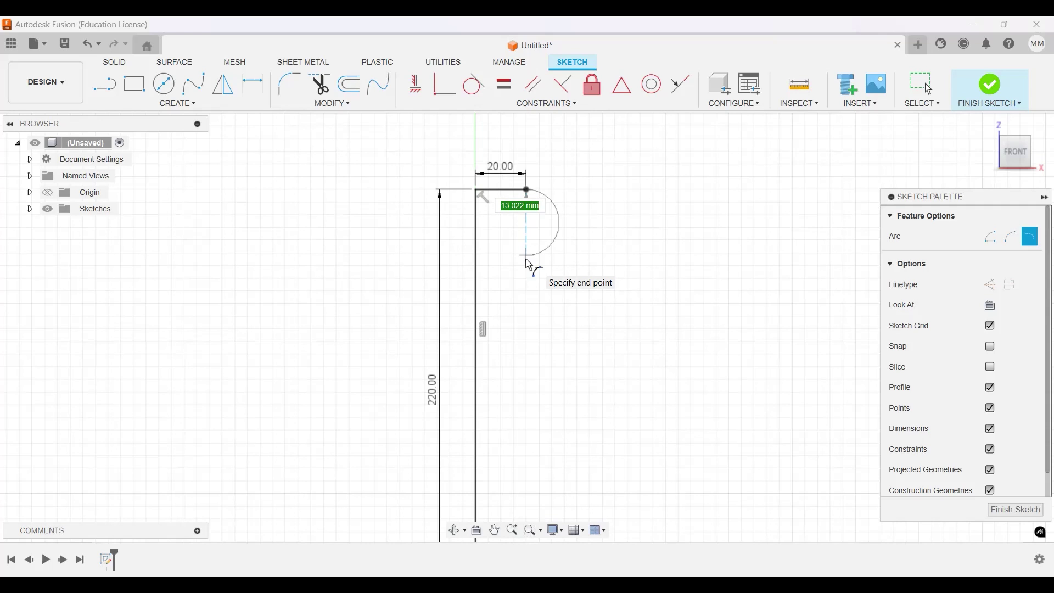
pyautogui.press('Return')
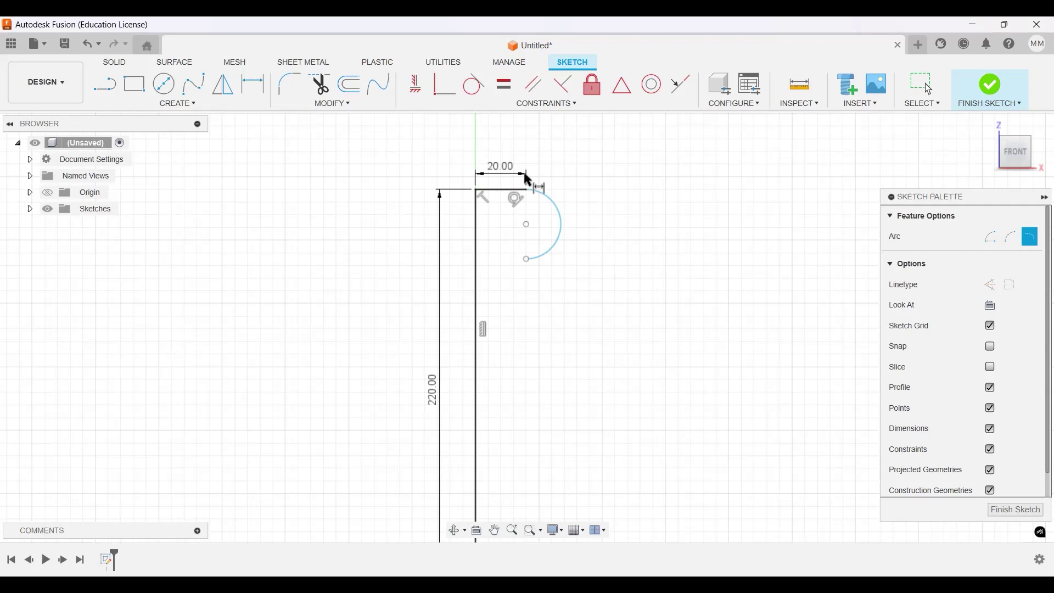
# Dimension the tangent arc's radius to 10.
pyautogui.press('d')
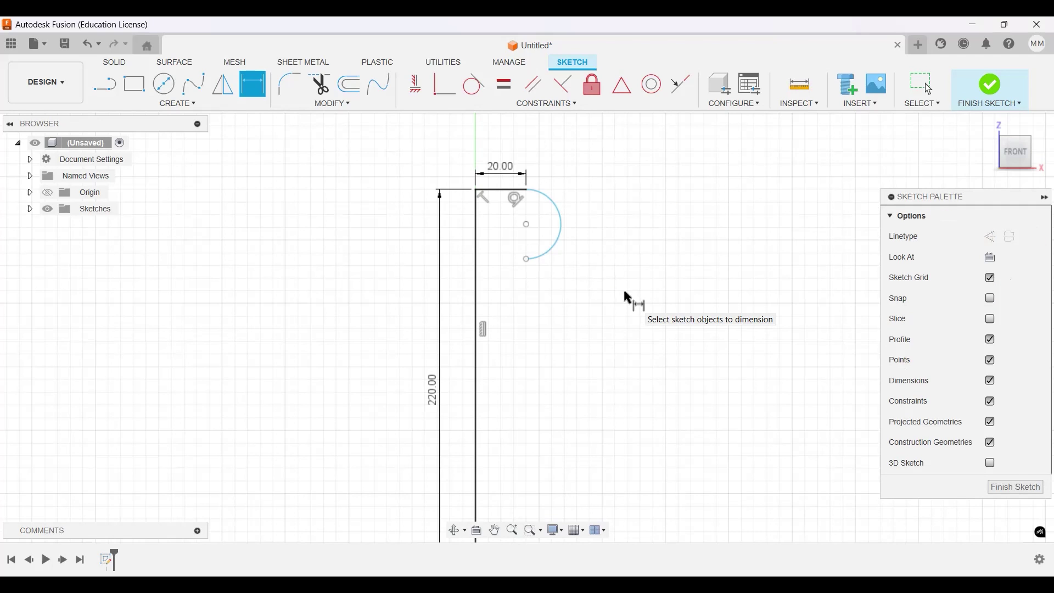
pyautogui.click(563, 228)
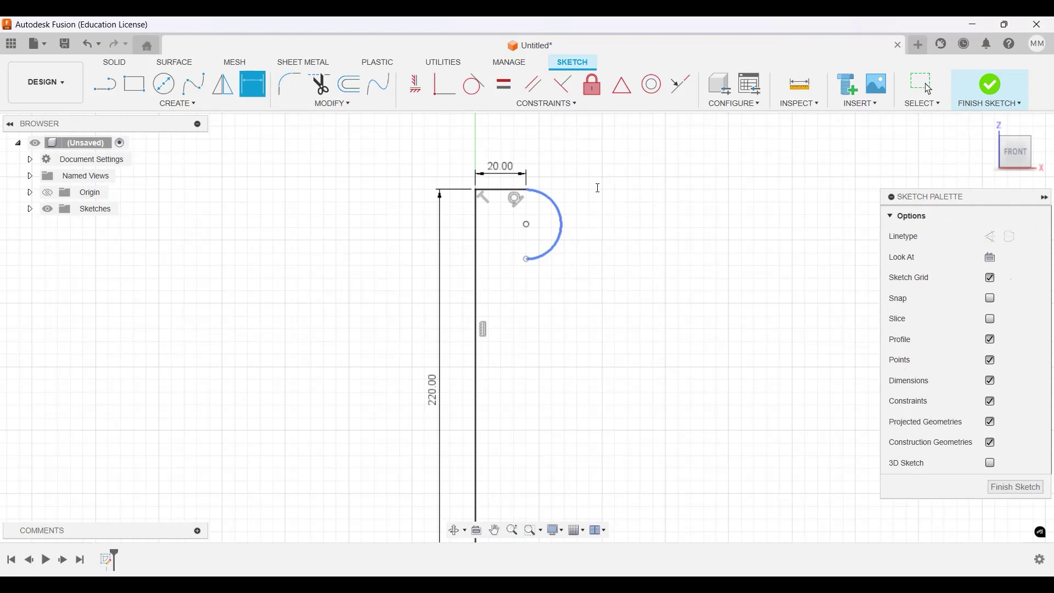
pyautogui.click(598, 189)
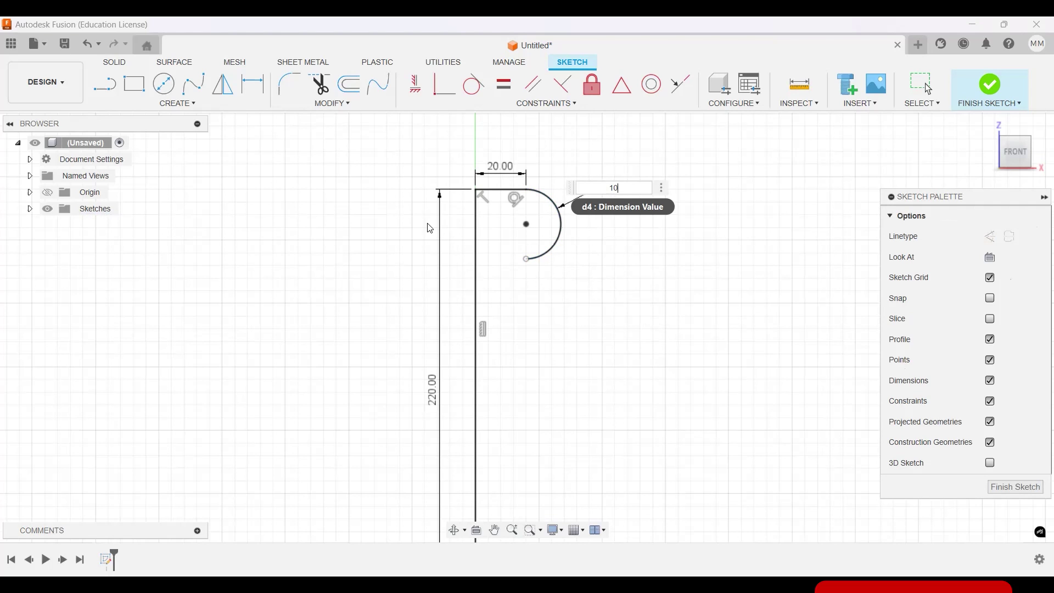
pyautogui.write('10')
pyautogui.press('Return')
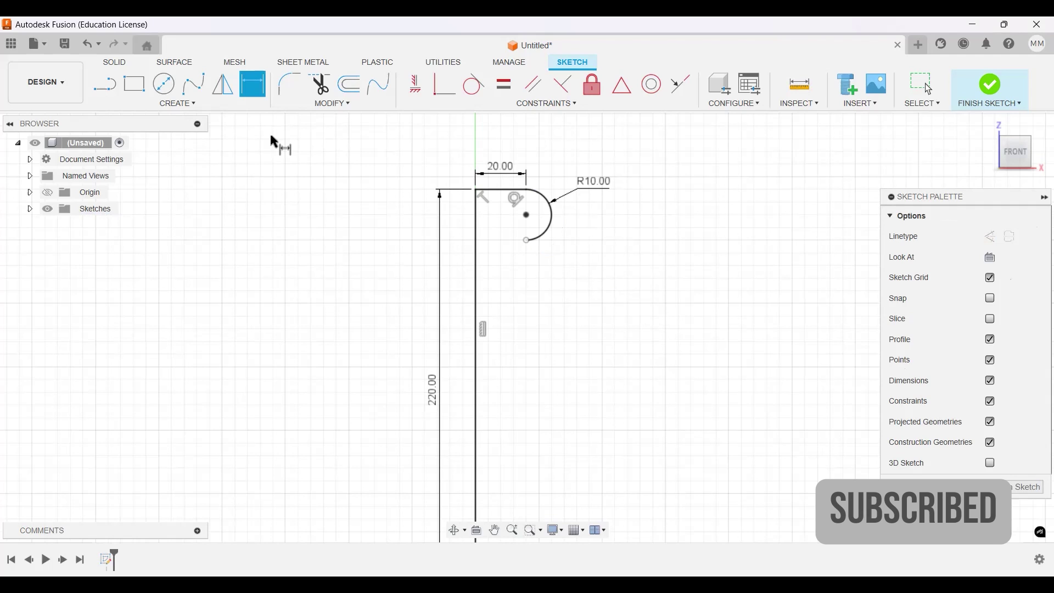
# Draw a long vertical line down from the arc's lower end.
pyautogui.click(105, 83)
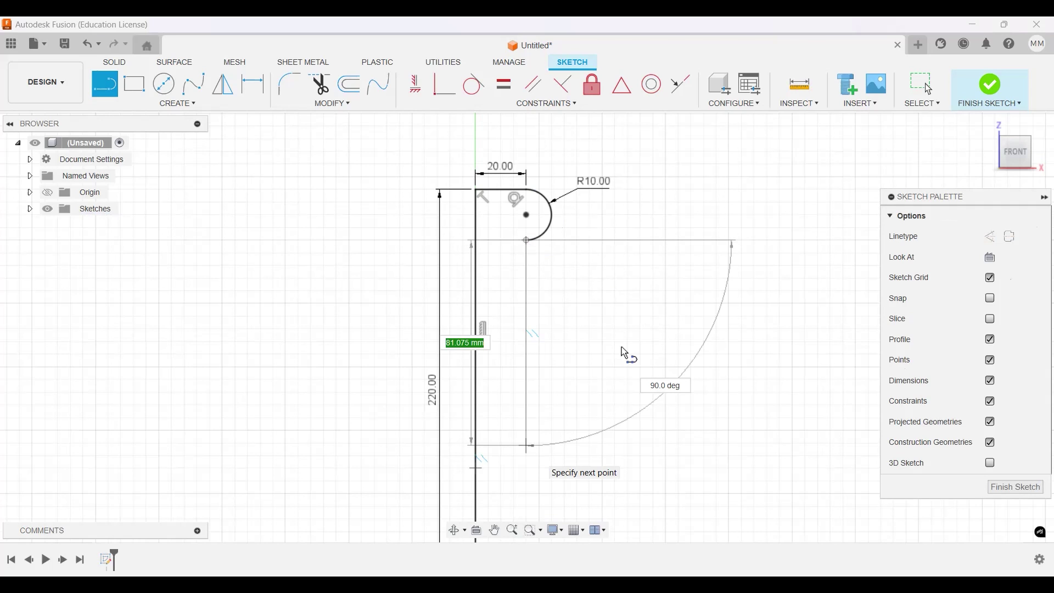
pyautogui.press('Escape')
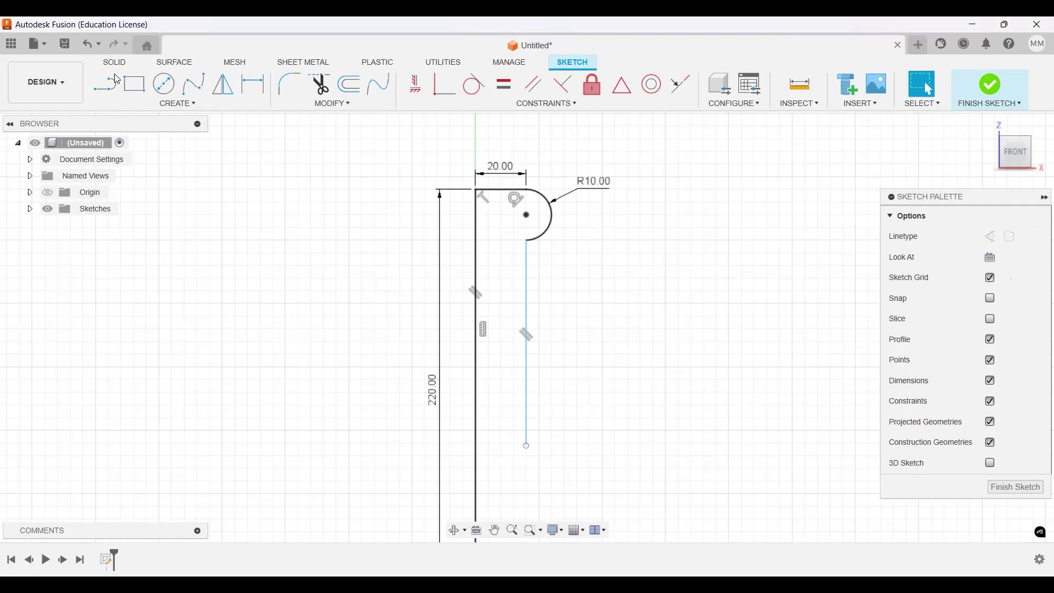
pyautogui.click(179, 105)
pyautogui.moveTo(112, 159)
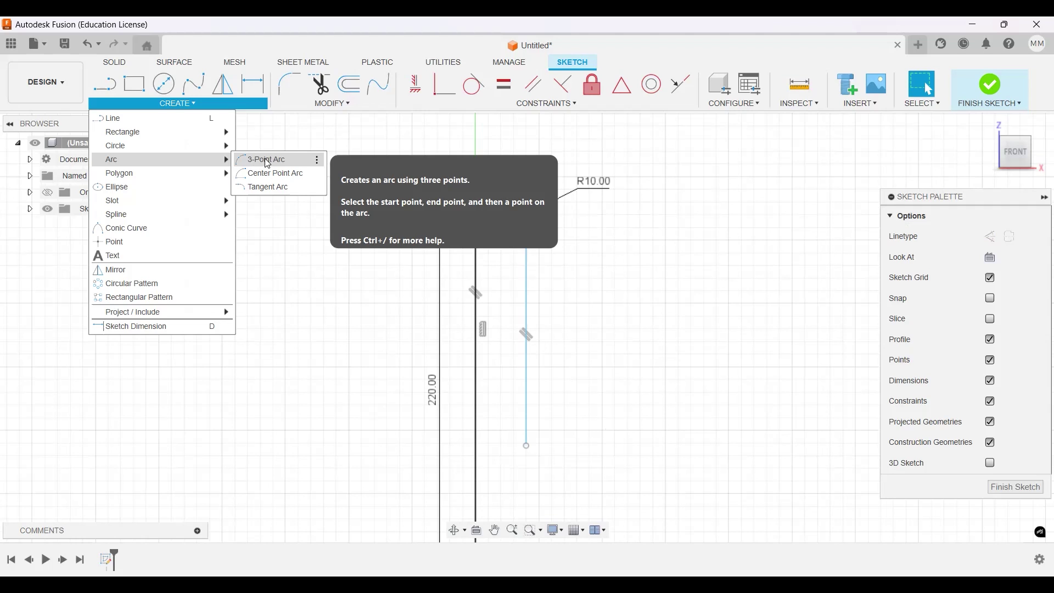
# Draw a semicircular arc bulging right from the lower vertical line, then select it.
pyautogui.click(266, 161)
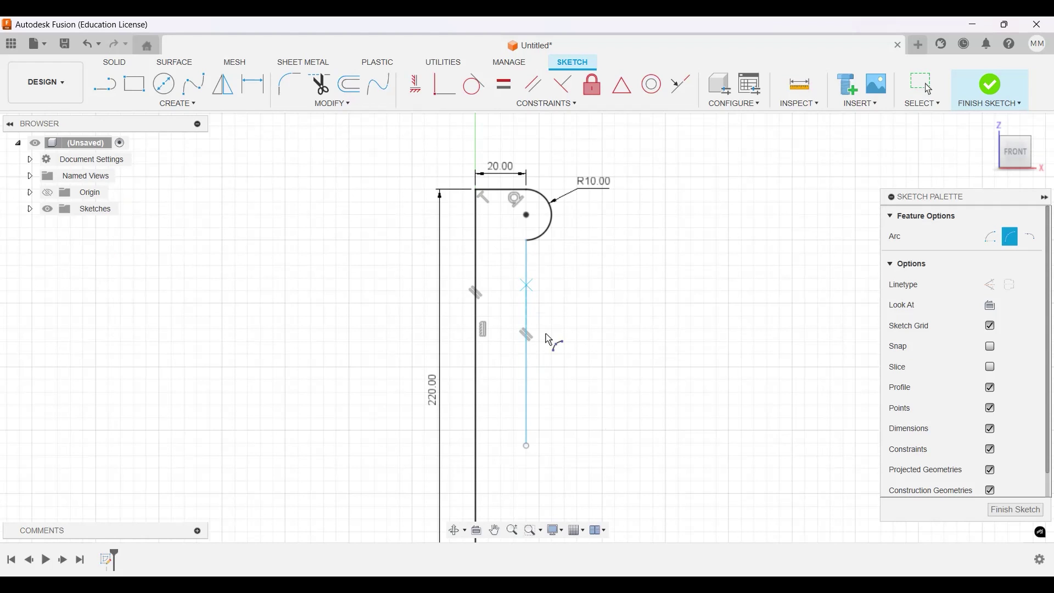
pyautogui.click(526, 285)
pyautogui.click(526, 362)
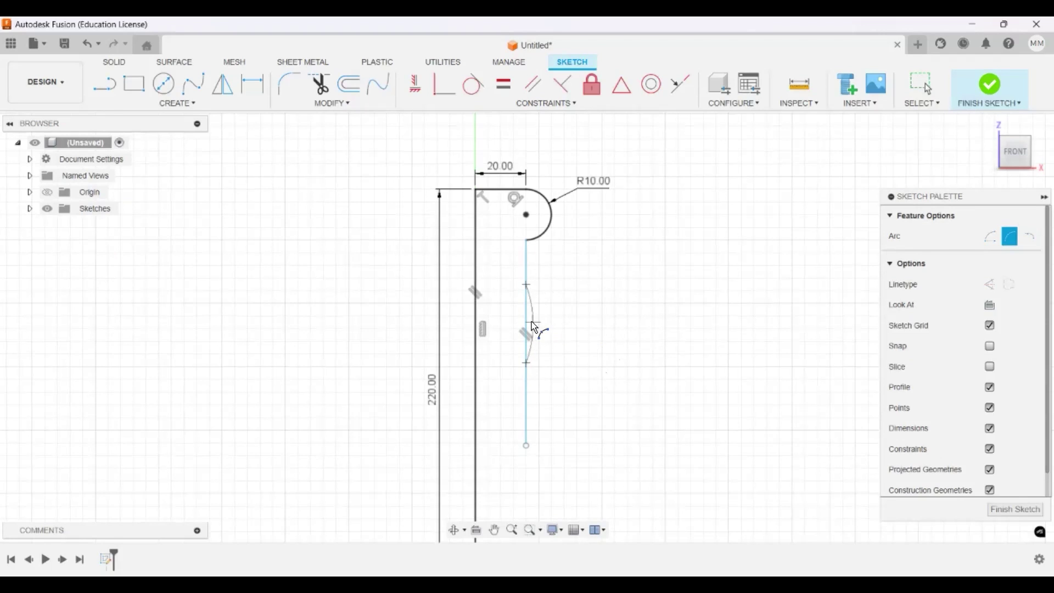
pyautogui.click(562, 323)
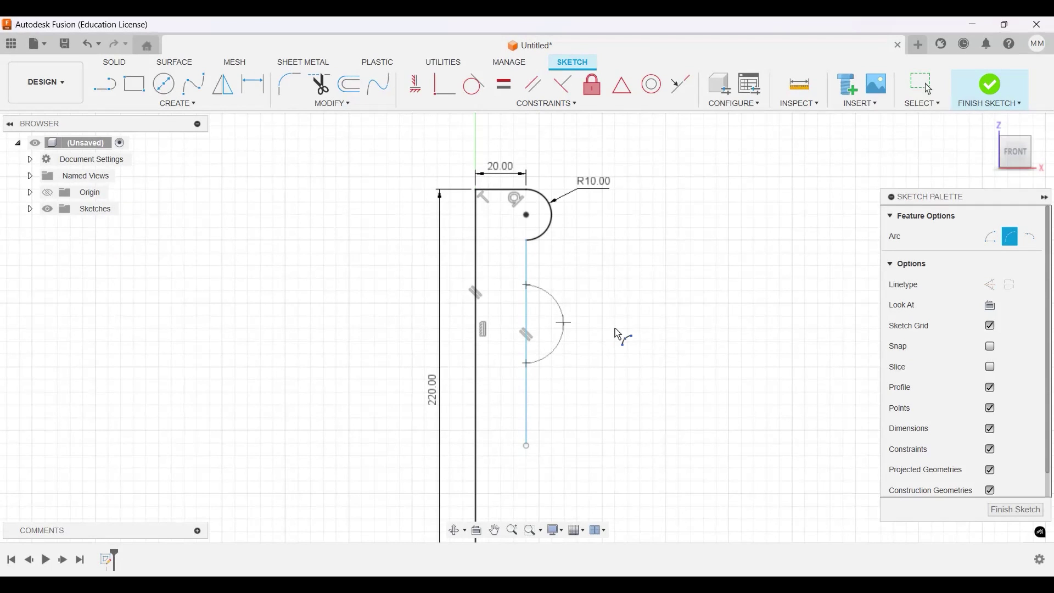
pyautogui.press('Escape')
pyautogui.scroll(4, 527, 329)
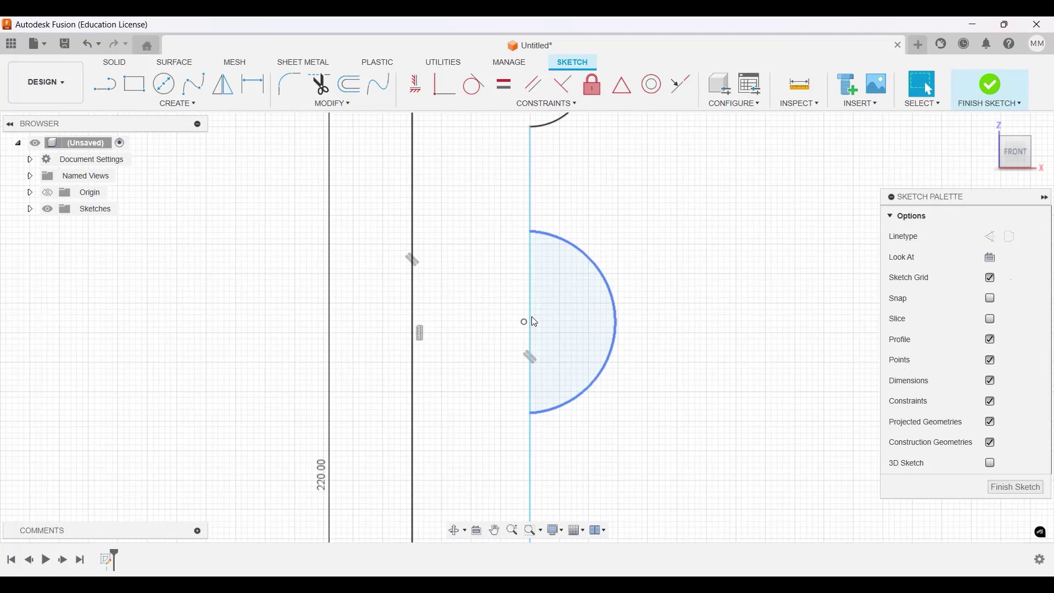
pyautogui.click(537, 313)
pyautogui.scroll(-3, 540, 315)
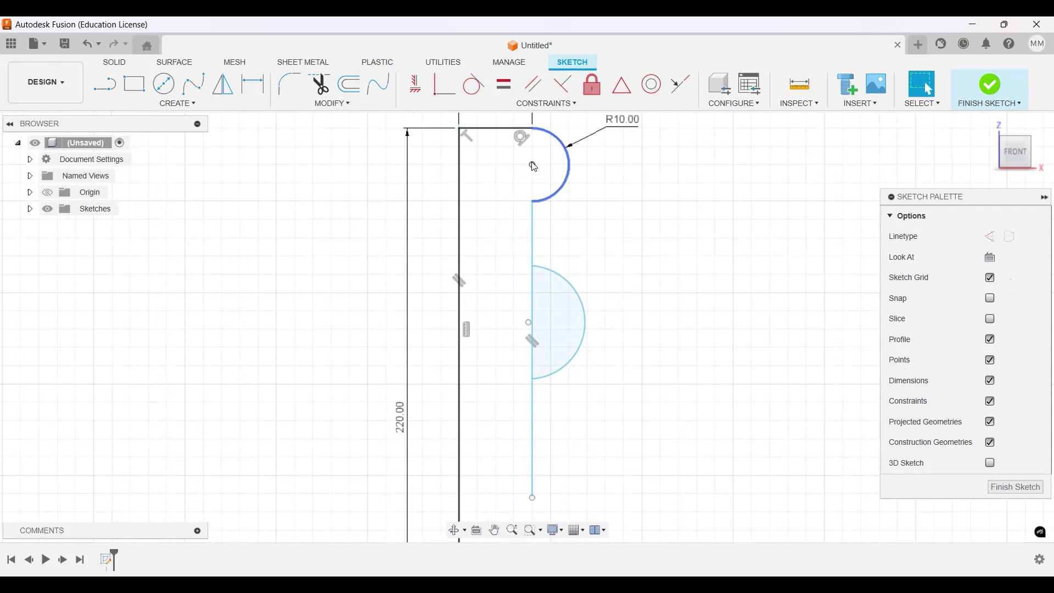
# Make the vertical line pass through the lower arc's centre with a Coincident constraint.
pyautogui.click(531, 325)
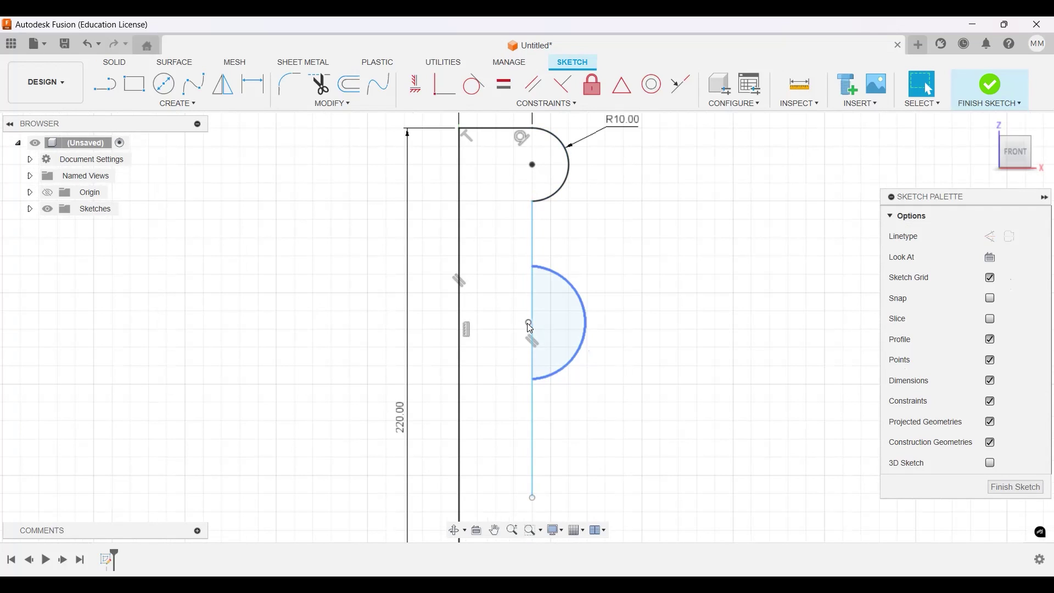
pyautogui.click(532, 327)
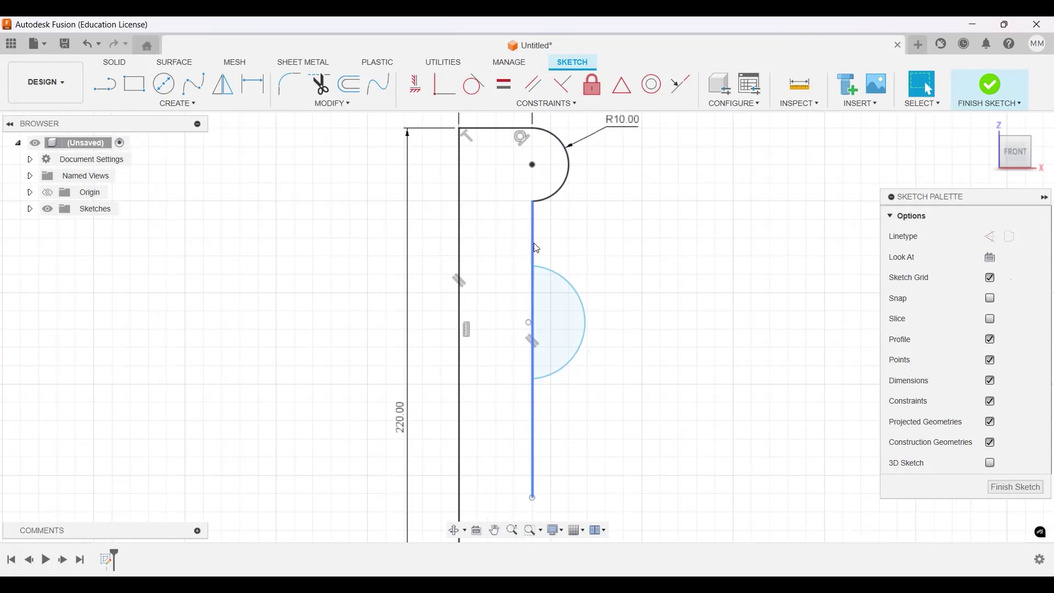
pyautogui.click(528, 327)
pyautogui.click(528, 323)
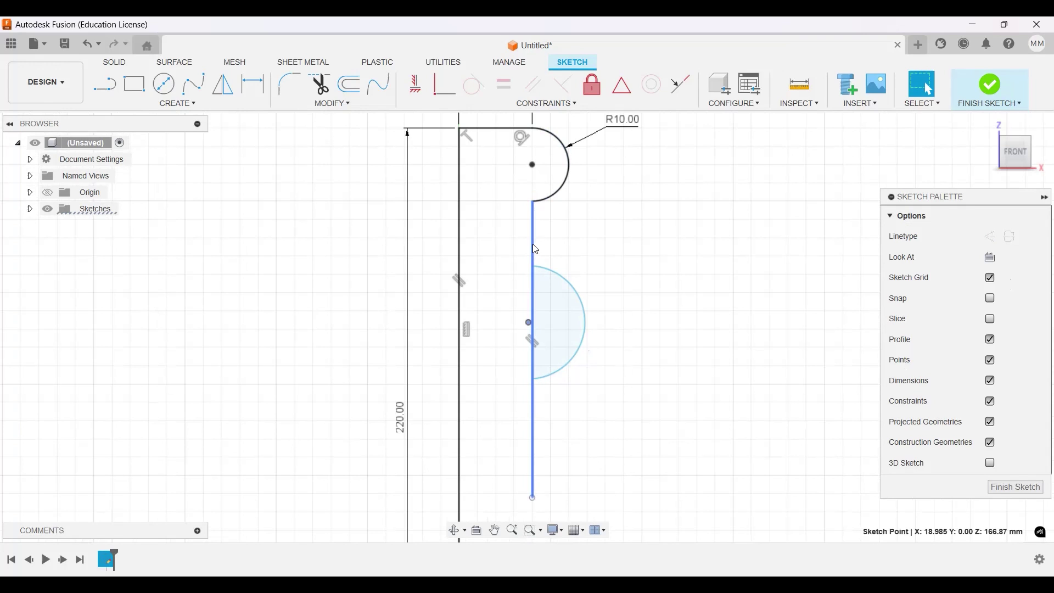
pyautogui.click(442, 88)
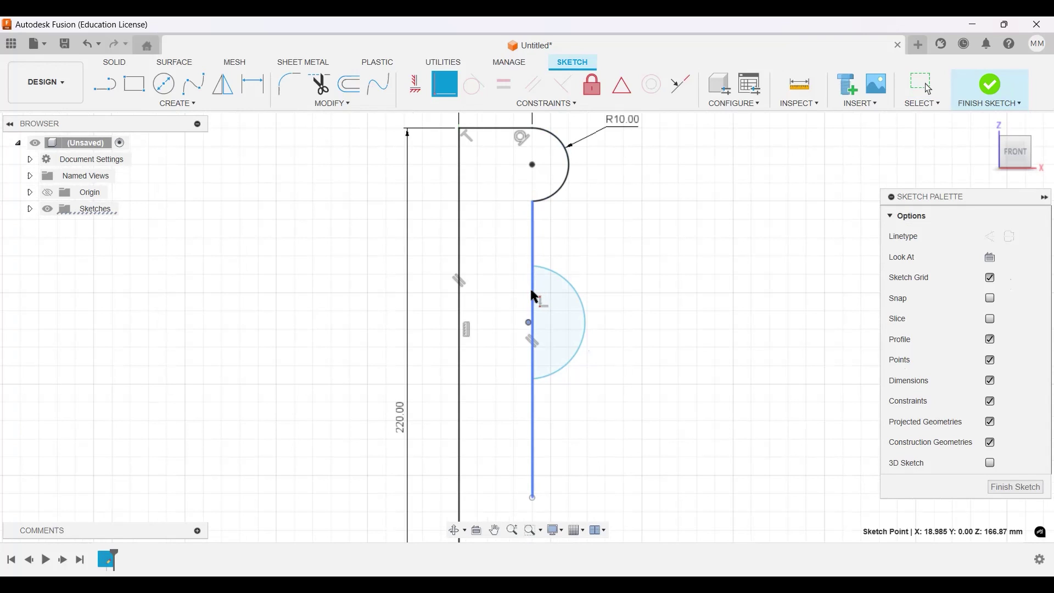
pyautogui.click(527, 322)
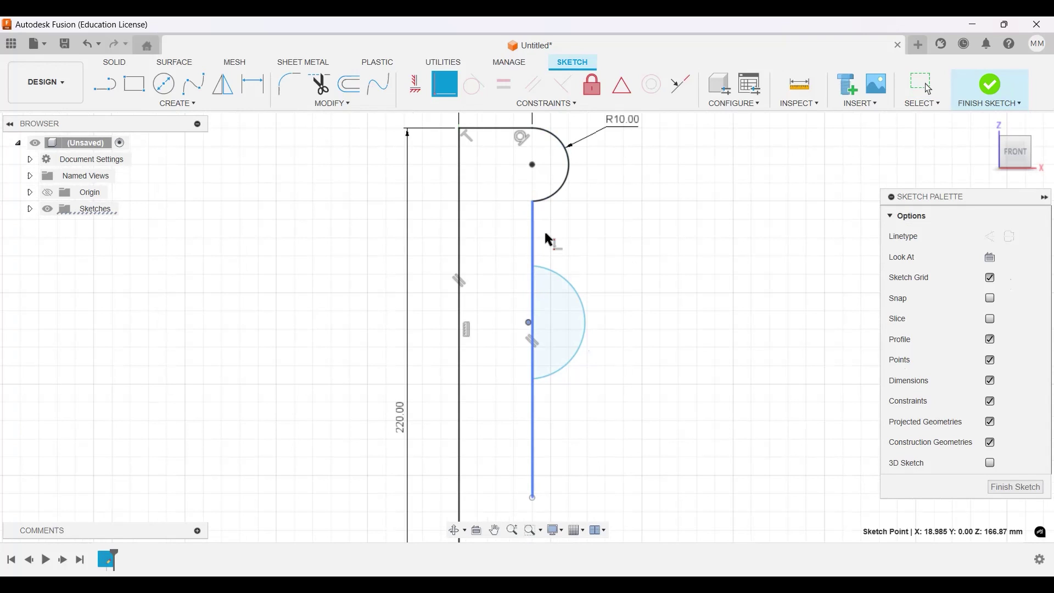
# Align the lower and upper arc centres vertically.
pyautogui.click(578, 349)
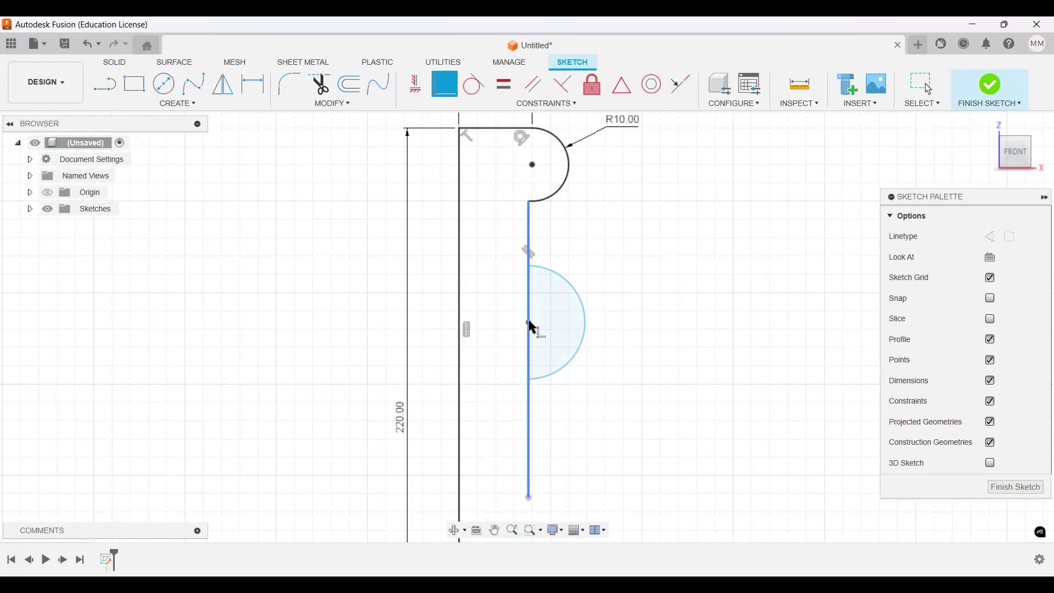
pyautogui.click(531, 160)
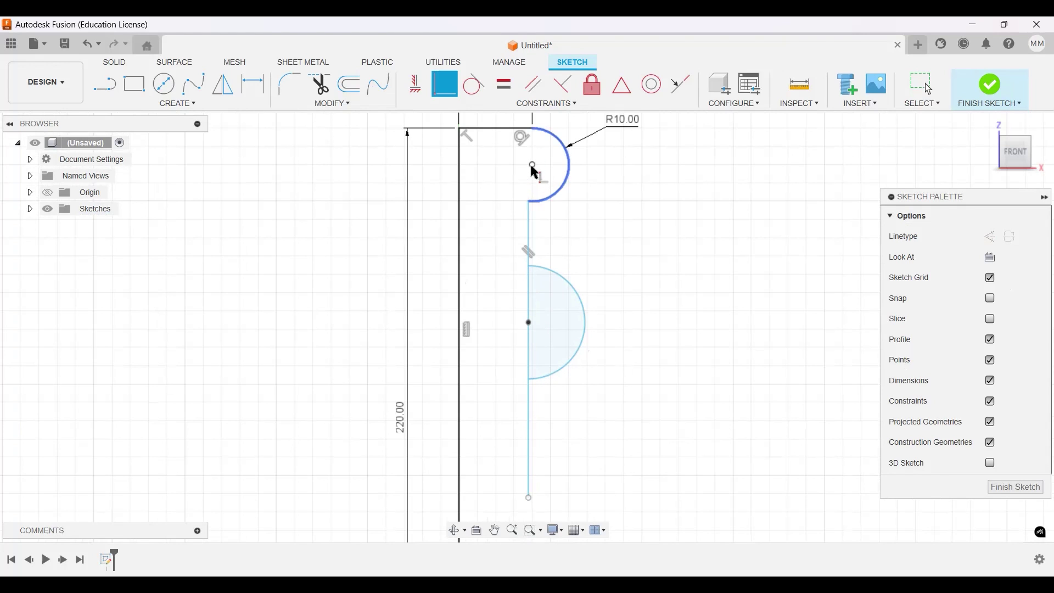
pyautogui.press('Escape')
pyautogui.click(462, 98)
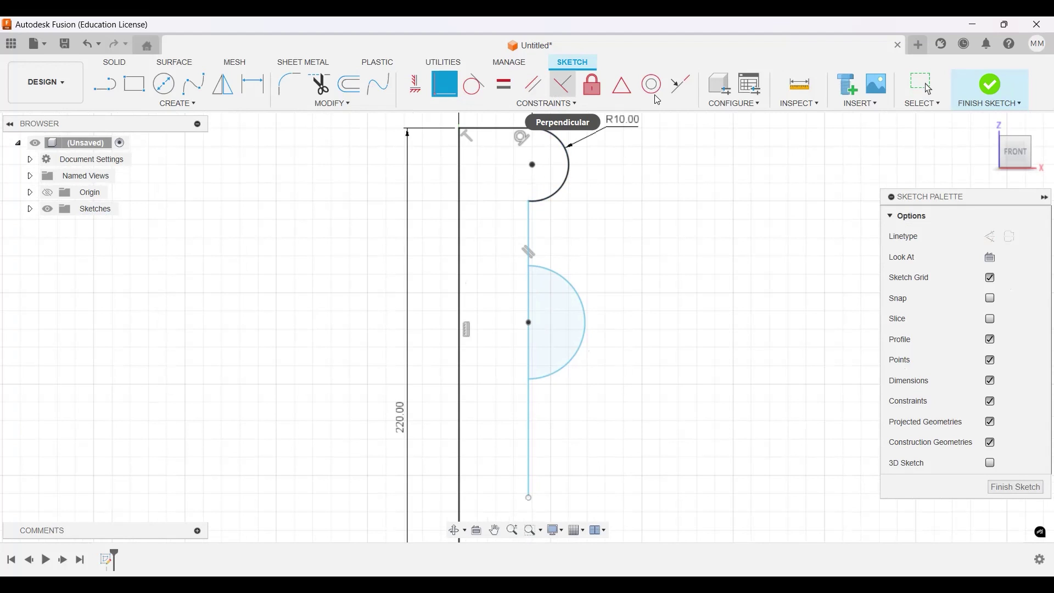
pyautogui.click(415, 83)
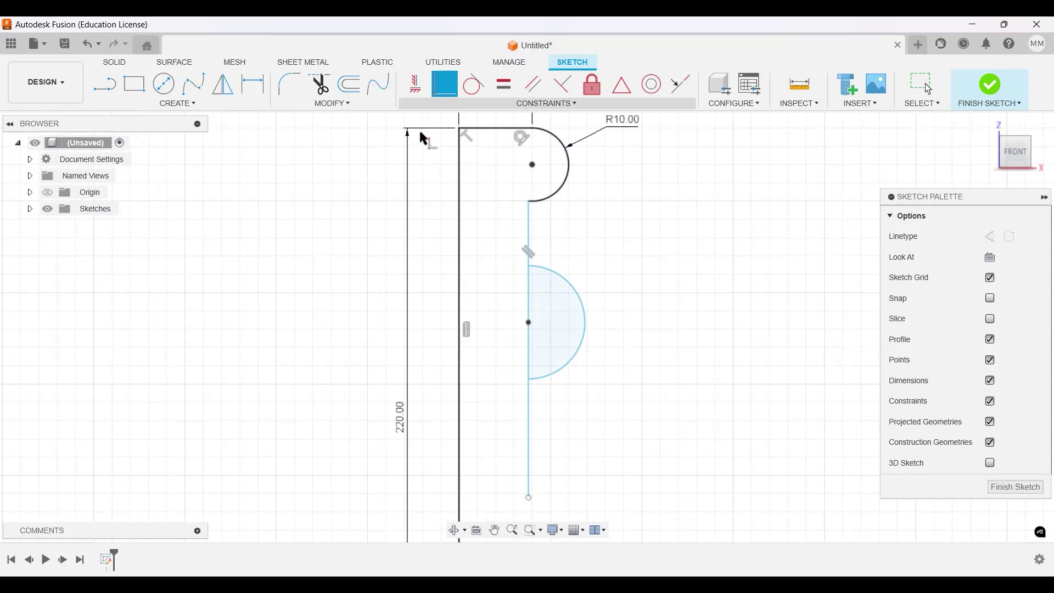
pyautogui.click(532, 165)
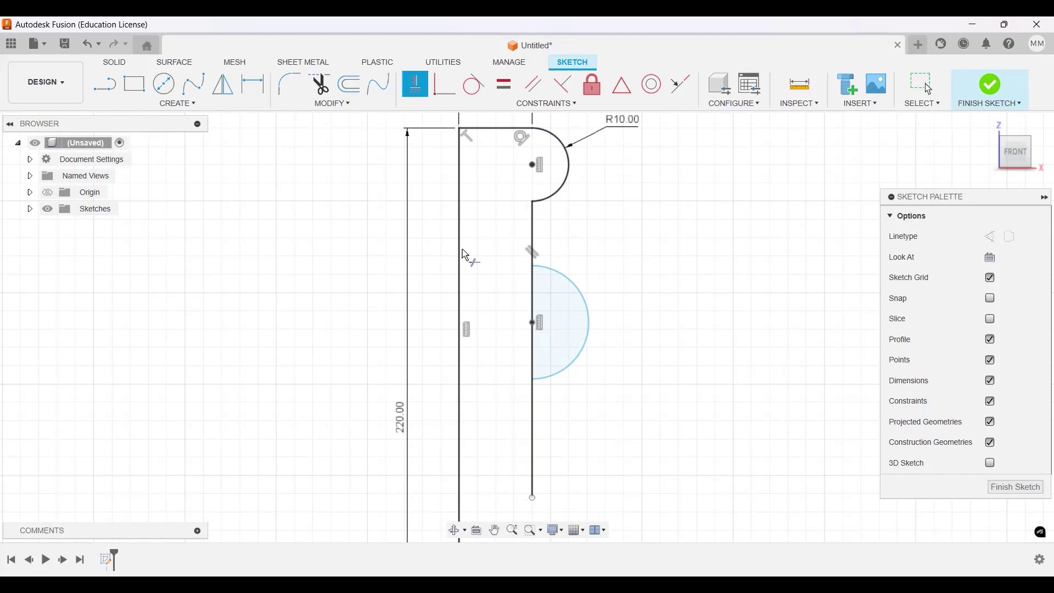
# Trim the line inside the lower arc and dimension that arc to R20.
pyautogui.press('t')
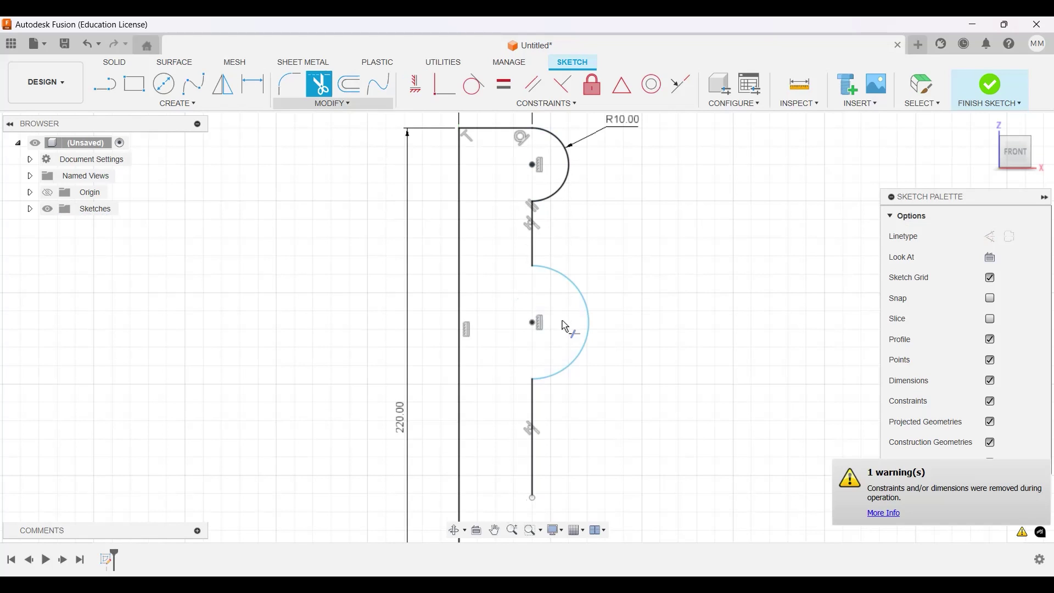
pyautogui.click(255, 87)
pyautogui.click(580, 294)
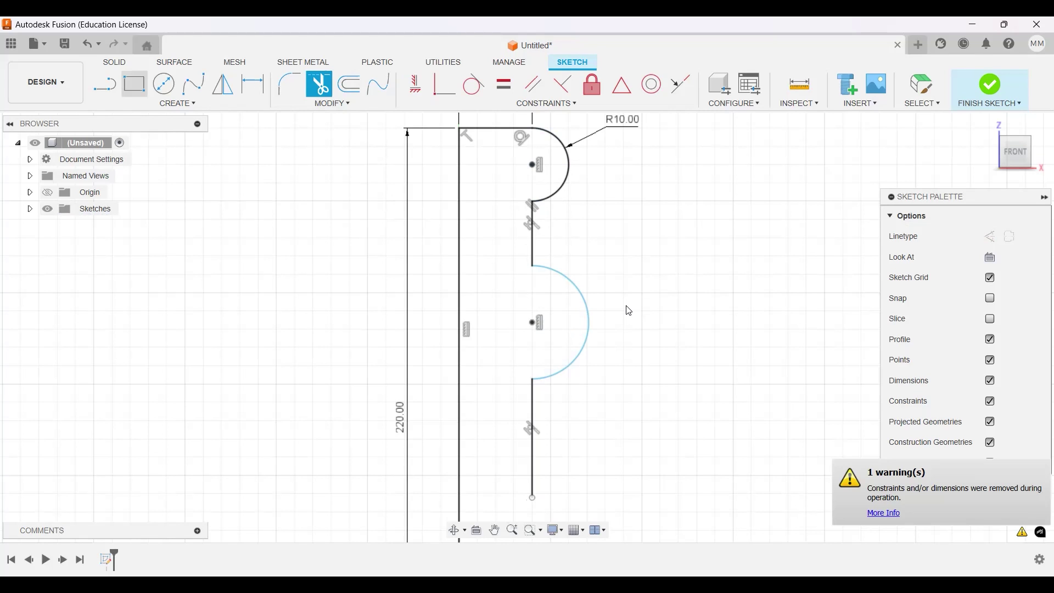
pyautogui.click(626, 305)
pyautogui.write('20')
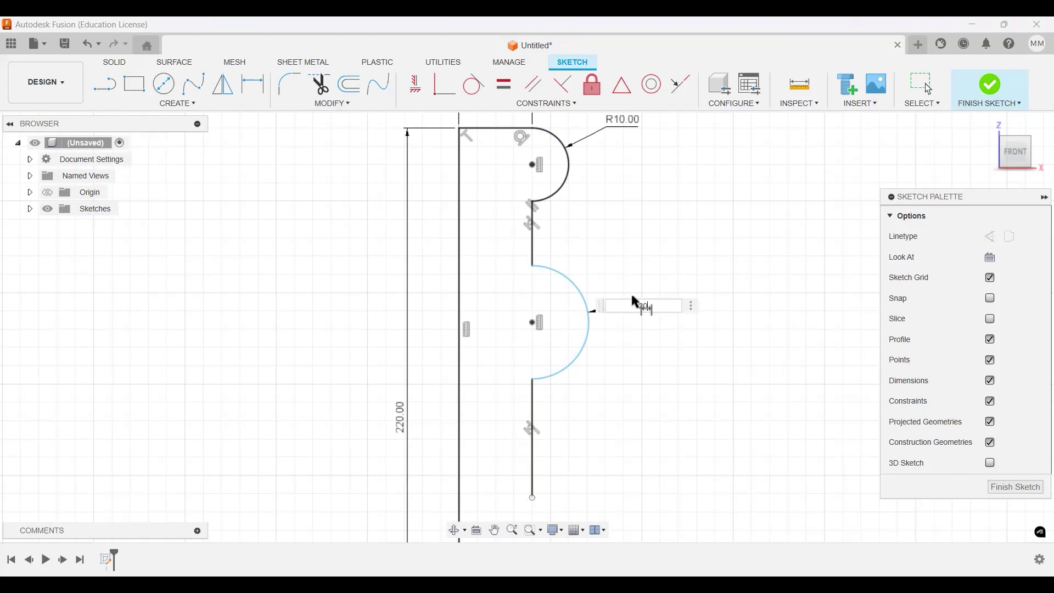
pyautogui.press('Return')
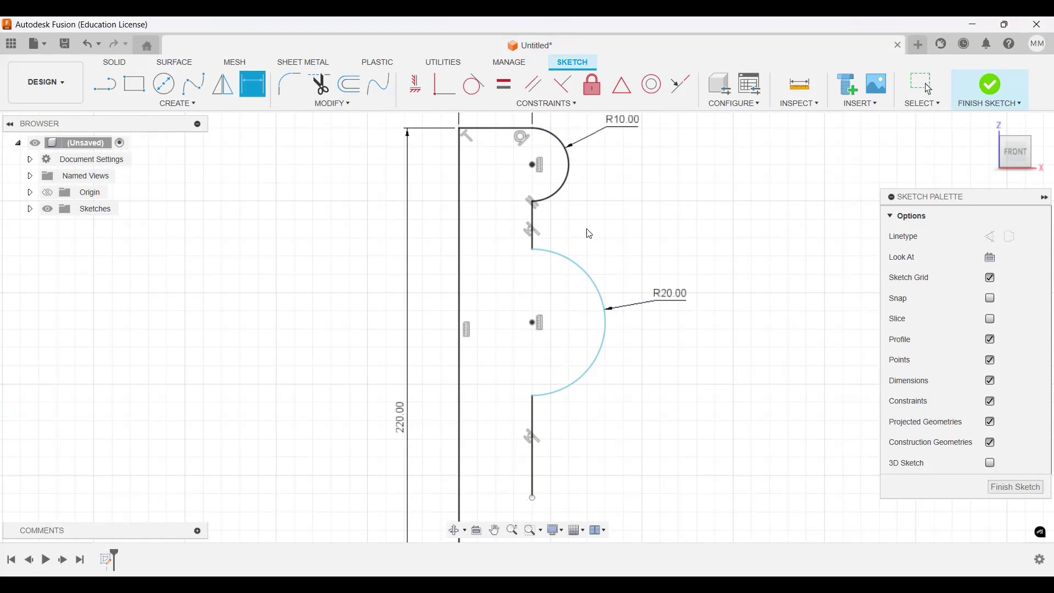
pyautogui.press('Escape')
pyautogui.click(534, 224)
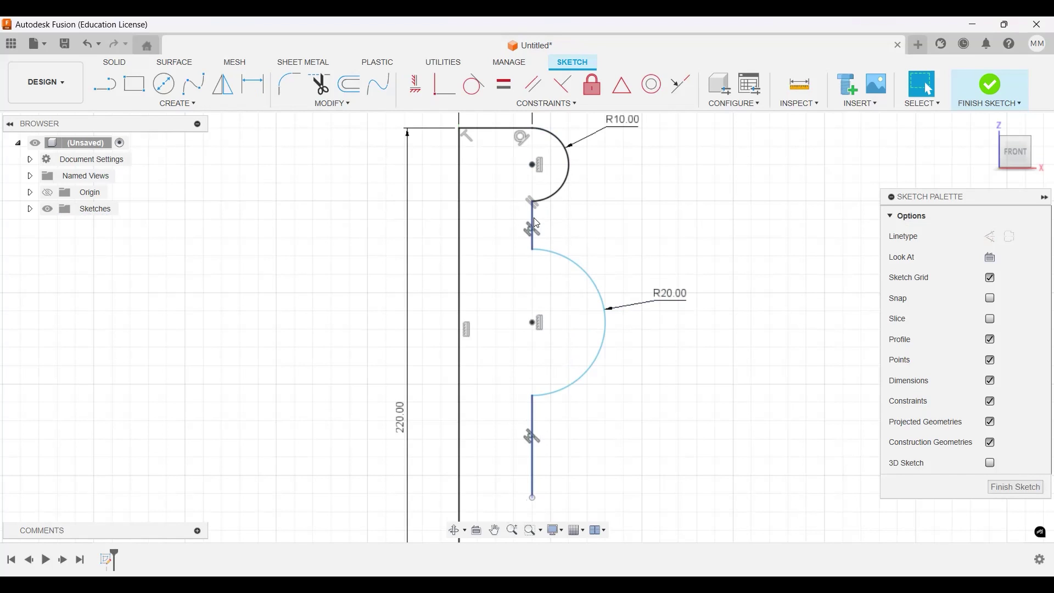
# Apply an Equal constraint to the two short straight segments, then undo it.
pyautogui.keyDown('ctrl'); pyautogui.click(532, 425); pyautogui.keyUp('ctrl')
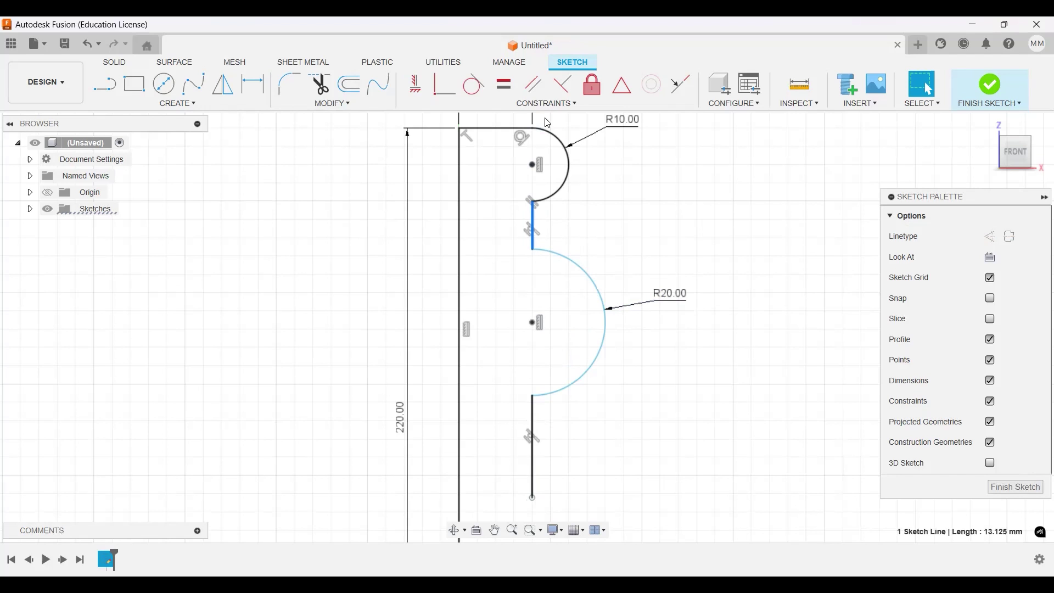
pyautogui.click(501, 89)
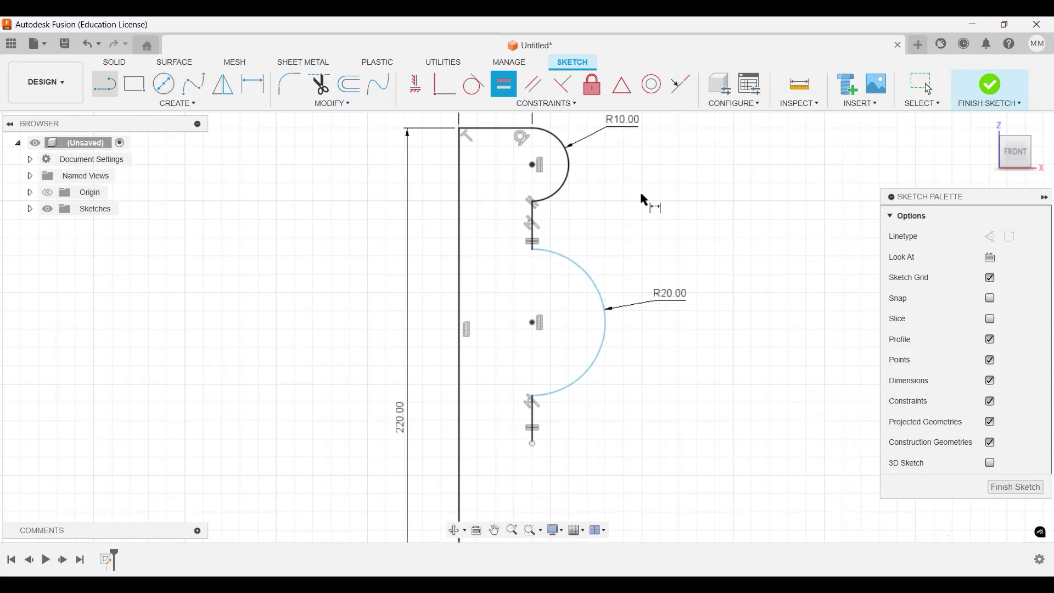
pyautogui.press('d')
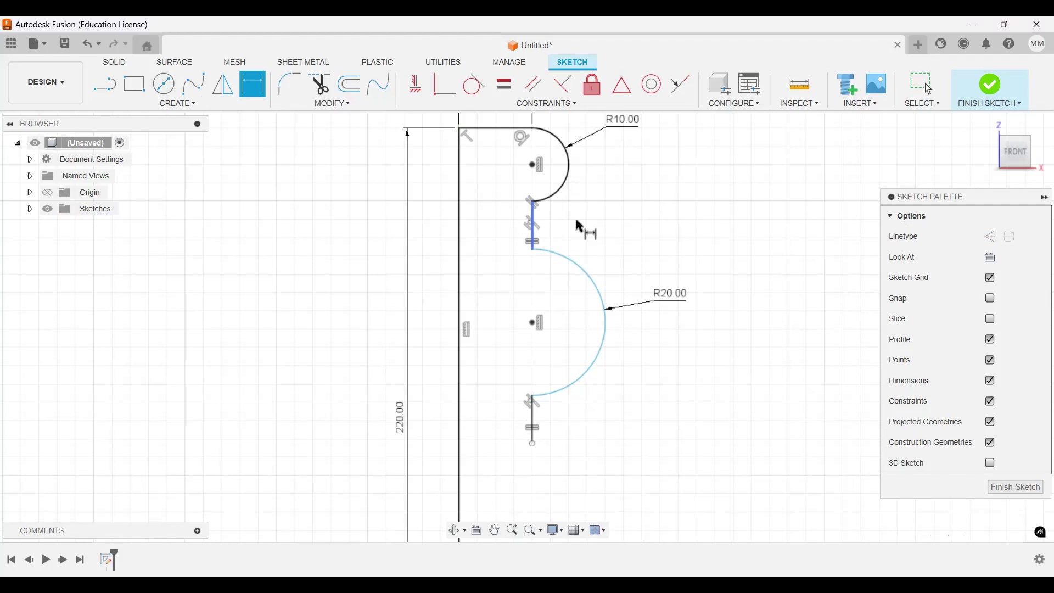
pyautogui.press('Escape')
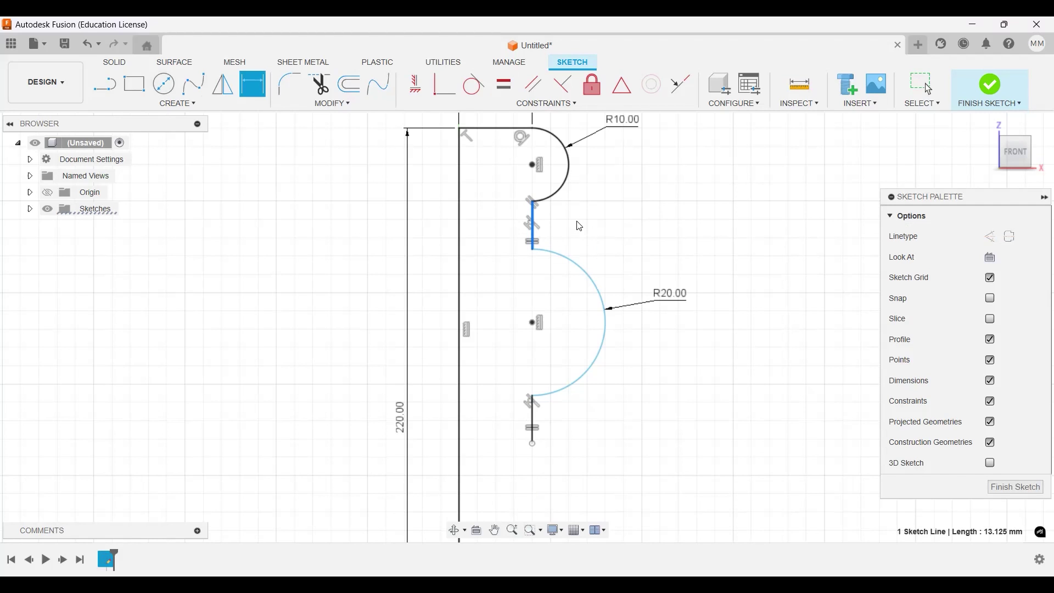
pyautogui.press('Escape')
pyautogui.hotkey('ctrl', 'z')
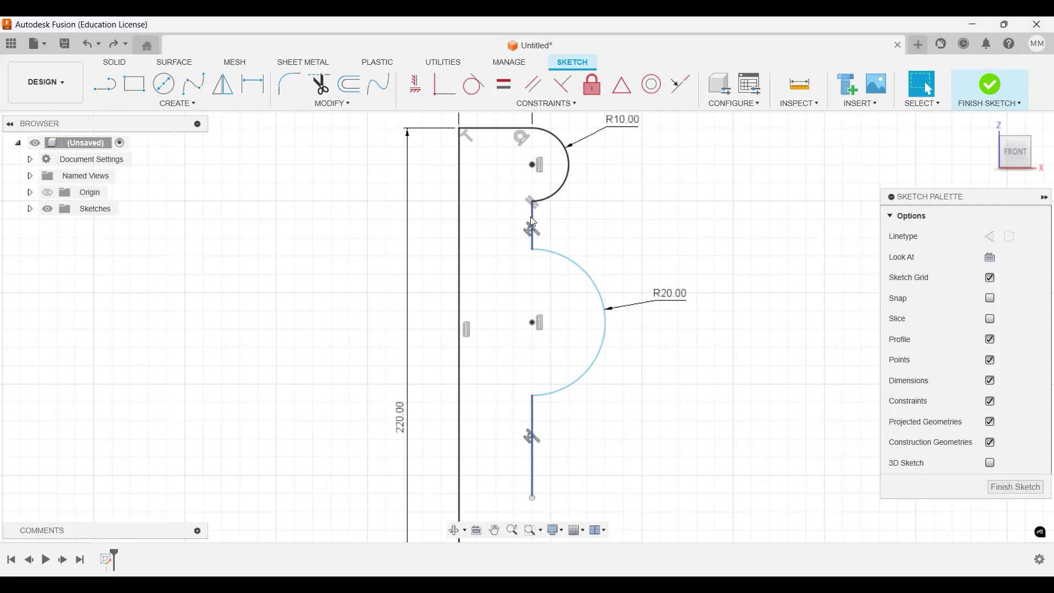
# Reapply Equal to the two short segments and dimension the upper one to 40.
pyautogui.click(531, 222)
pyautogui.click(471, 84)
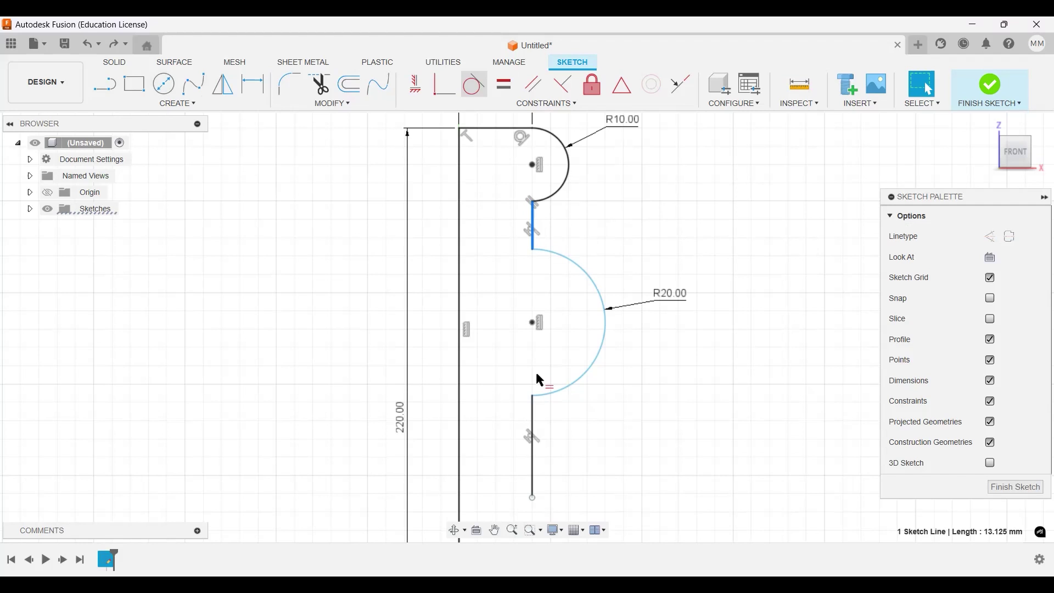
pyautogui.click(534, 415)
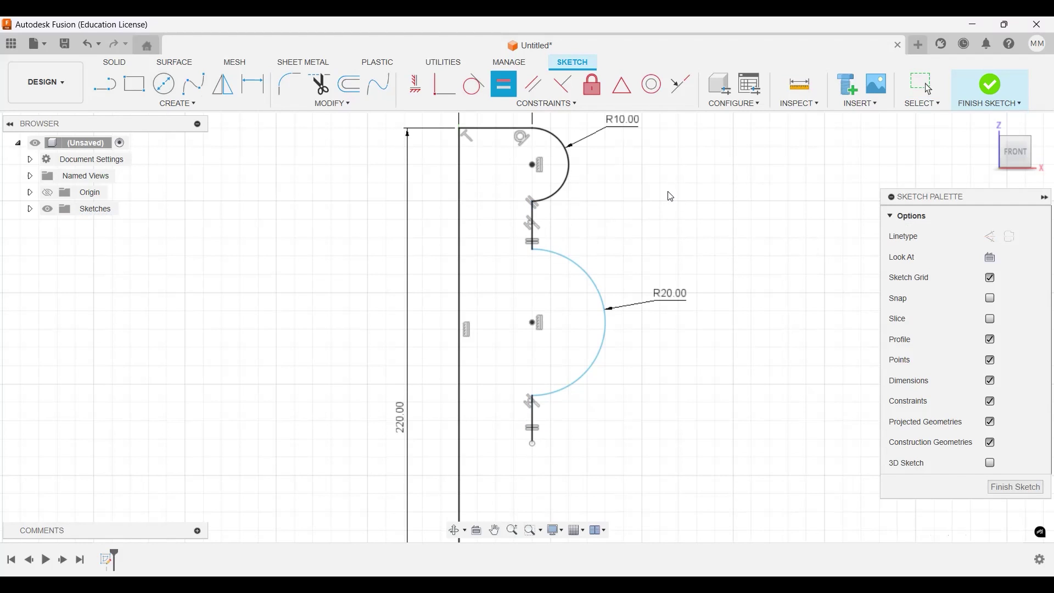
pyautogui.press('d')
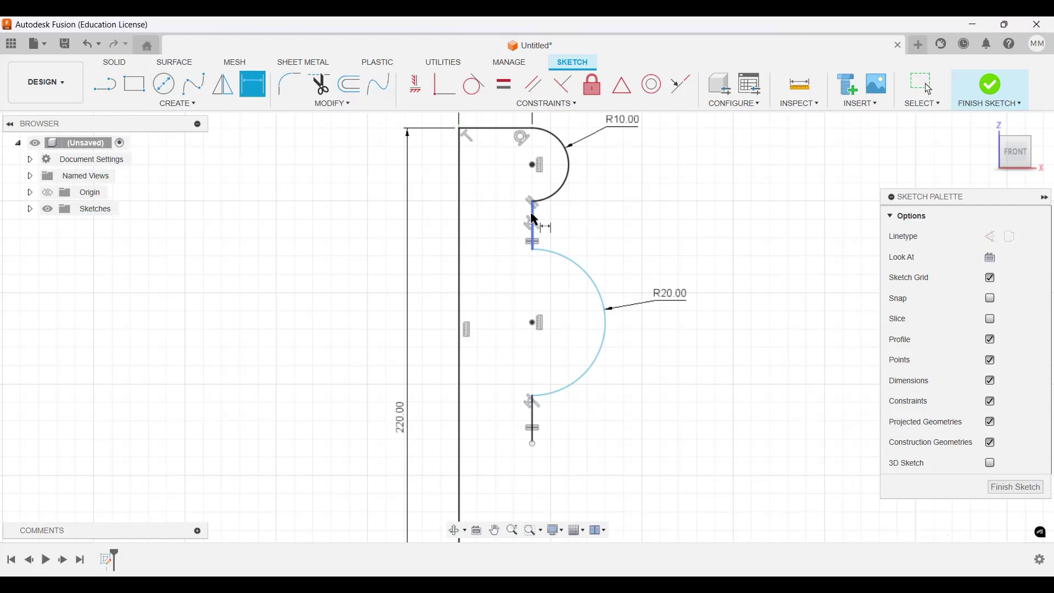
pyautogui.click(531, 218)
pyautogui.click(566, 224)
pyautogui.write('40')
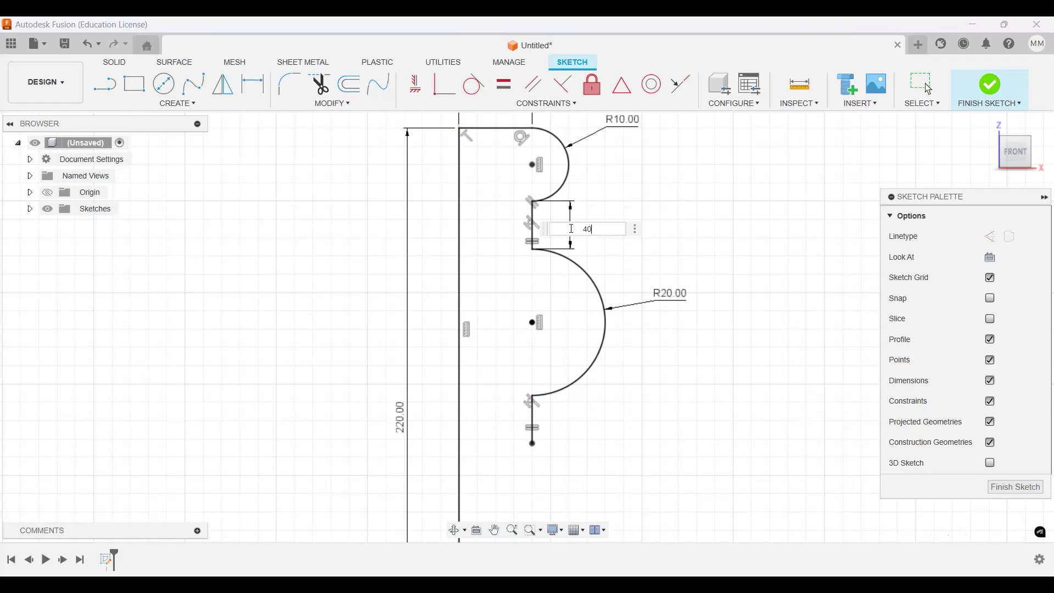
pyautogui.press('Return')
pyautogui.scroll(-5, 709, 441)
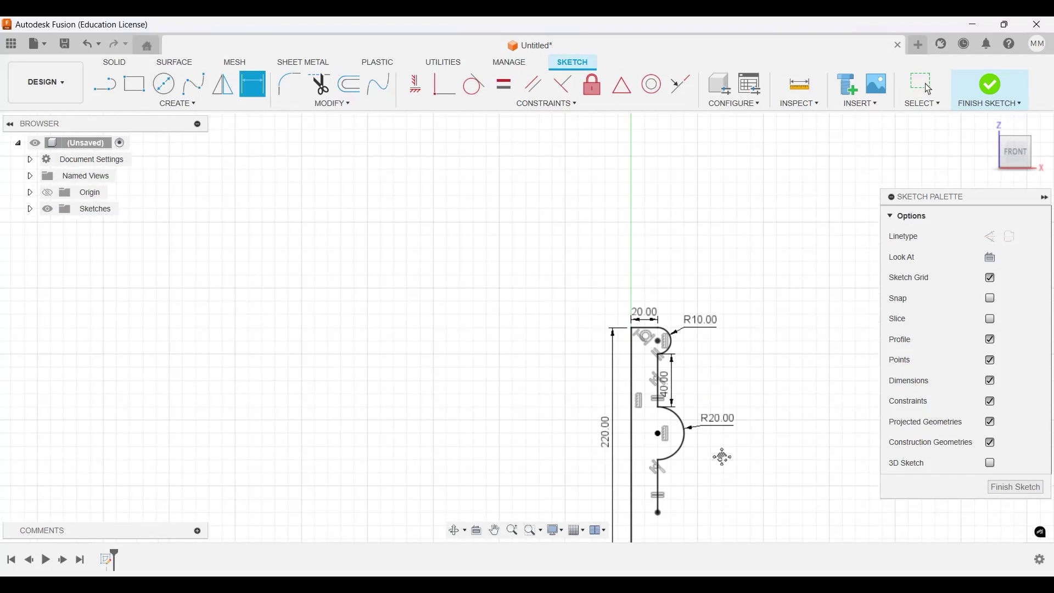
pyautogui.moveTo(721, 456); pyautogui.dragTo(592, 274, button='middle')
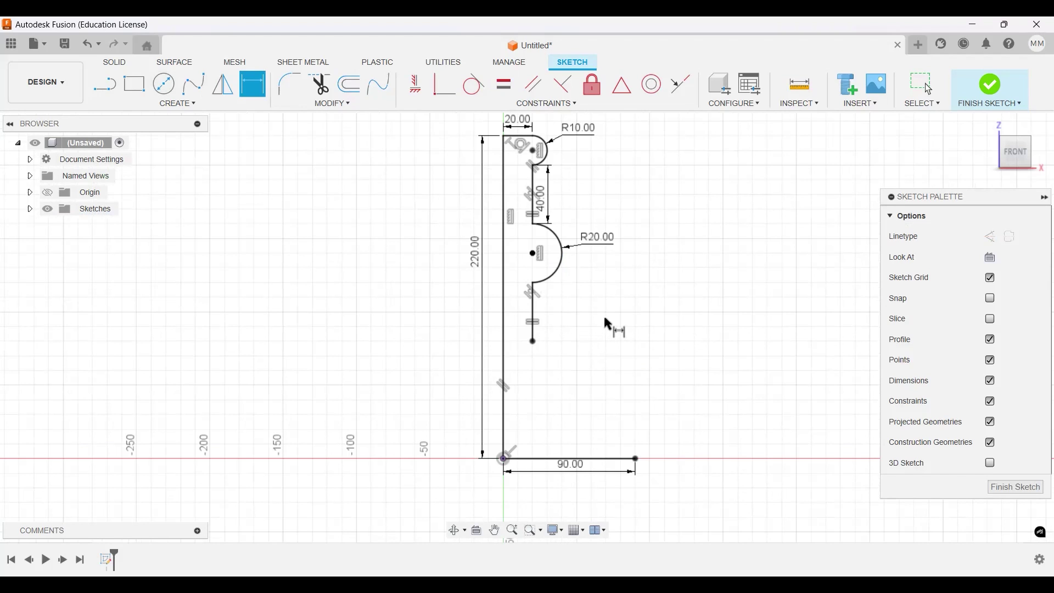
# Draw the large flaring center-point arc ending near the base.
pyautogui.click(206, 105)
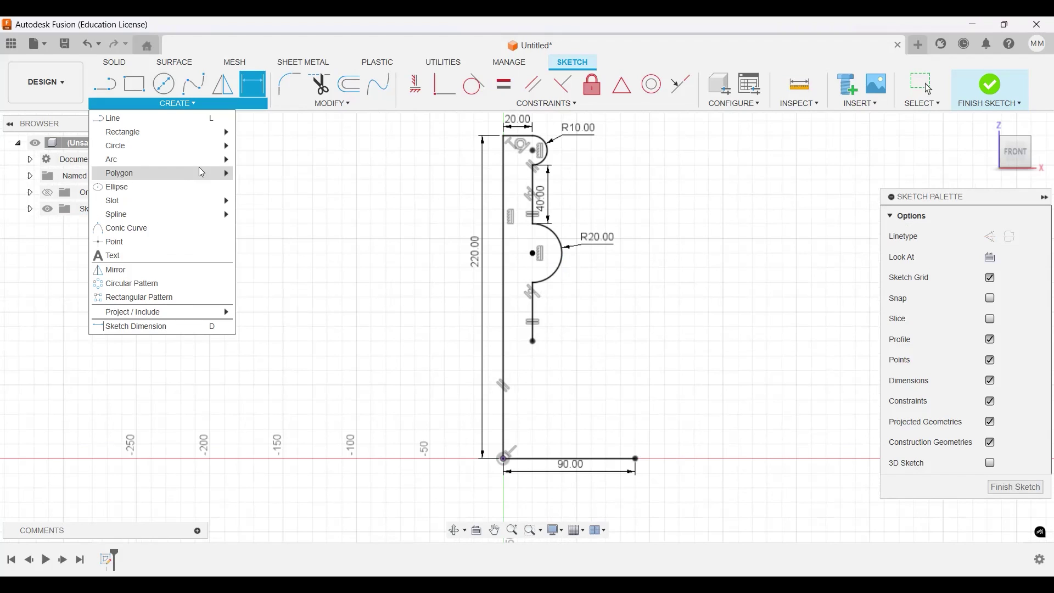
pyautogui.click(272, 173)
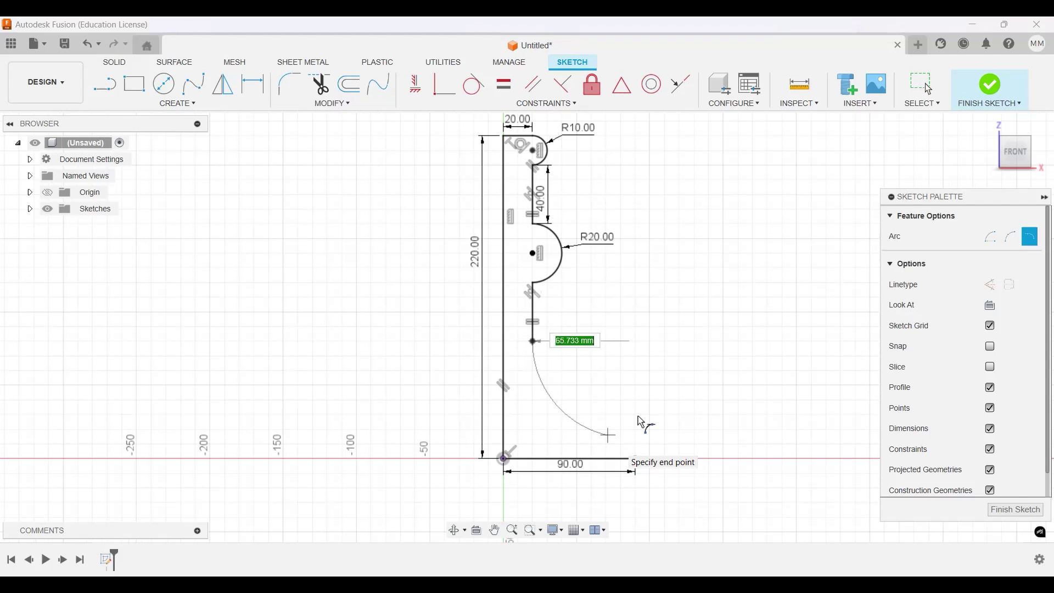
pyautogui.click(650, 409)
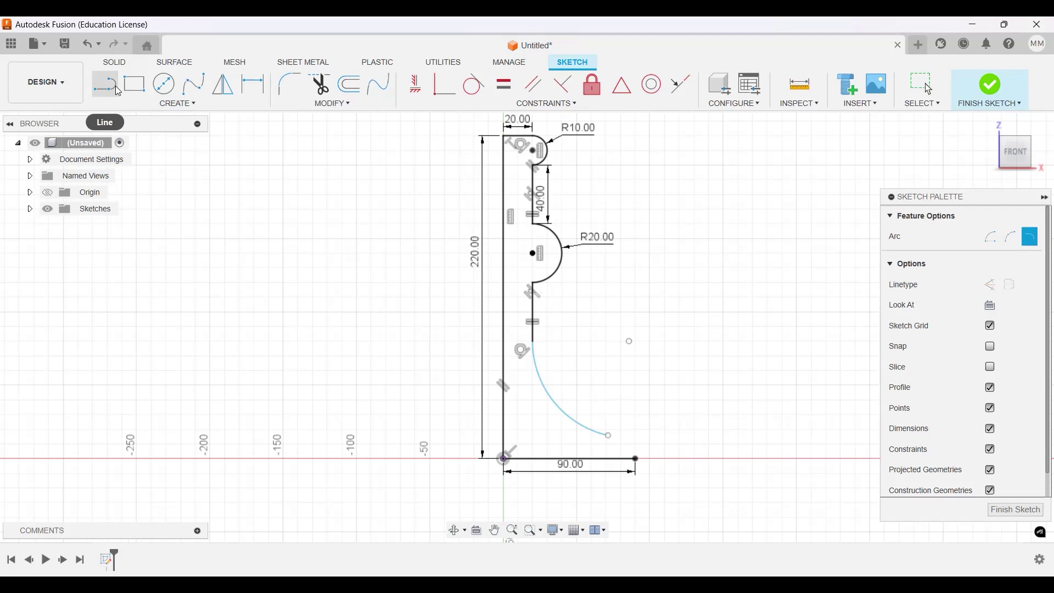
# Draw a tangent arc ending at the base line's right end to close the profile.
pyautogui.click(177, 104)
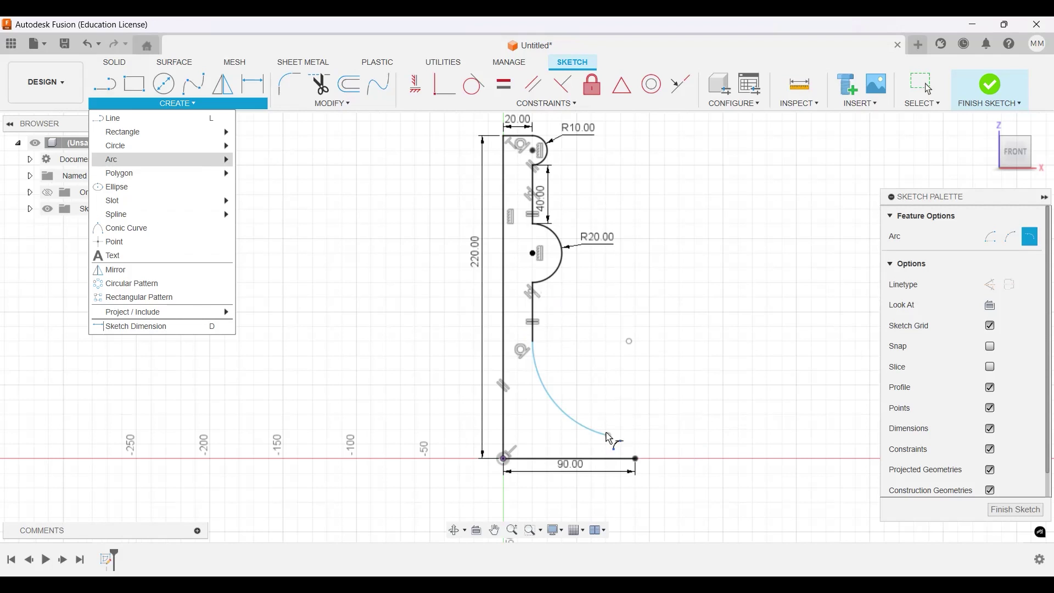
pyautogui.click(636, 460)
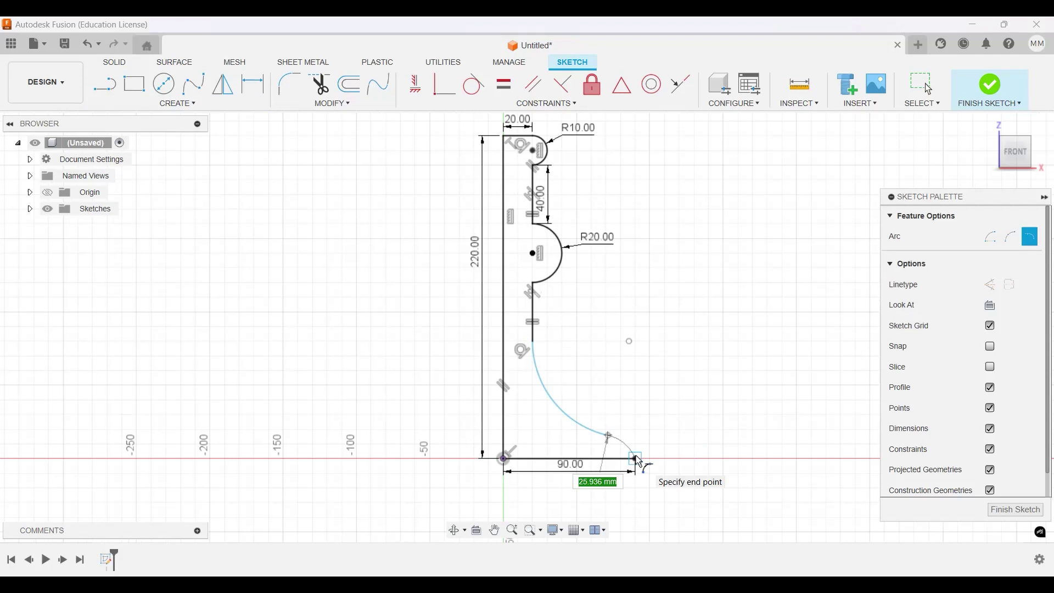
pyautogui.click(635, 460)
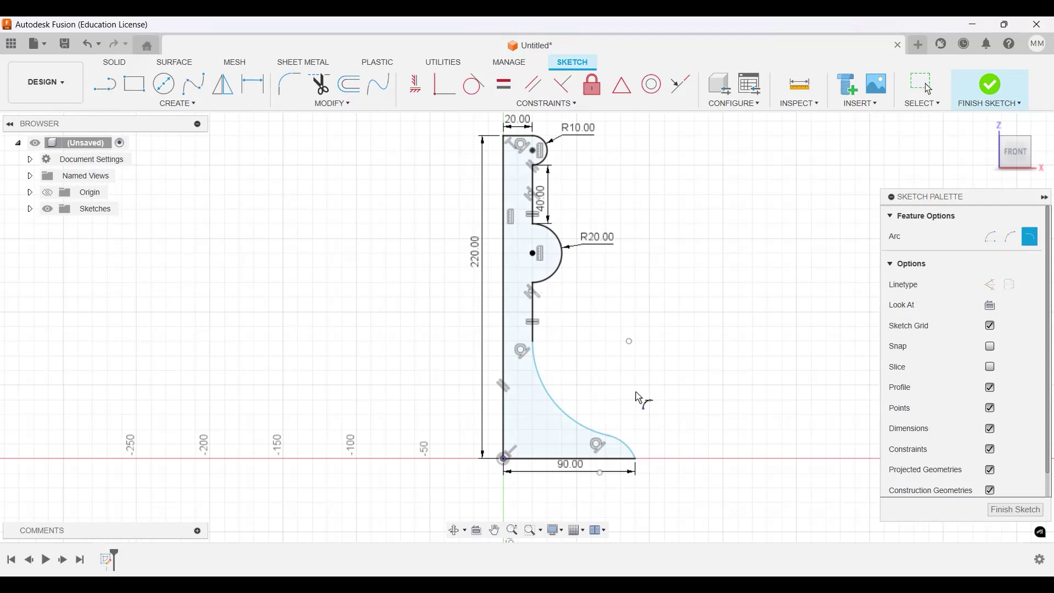
# Dimension the small bottom arc at R12.5 and the large concave arc at R60.
pyautogui.press('d')
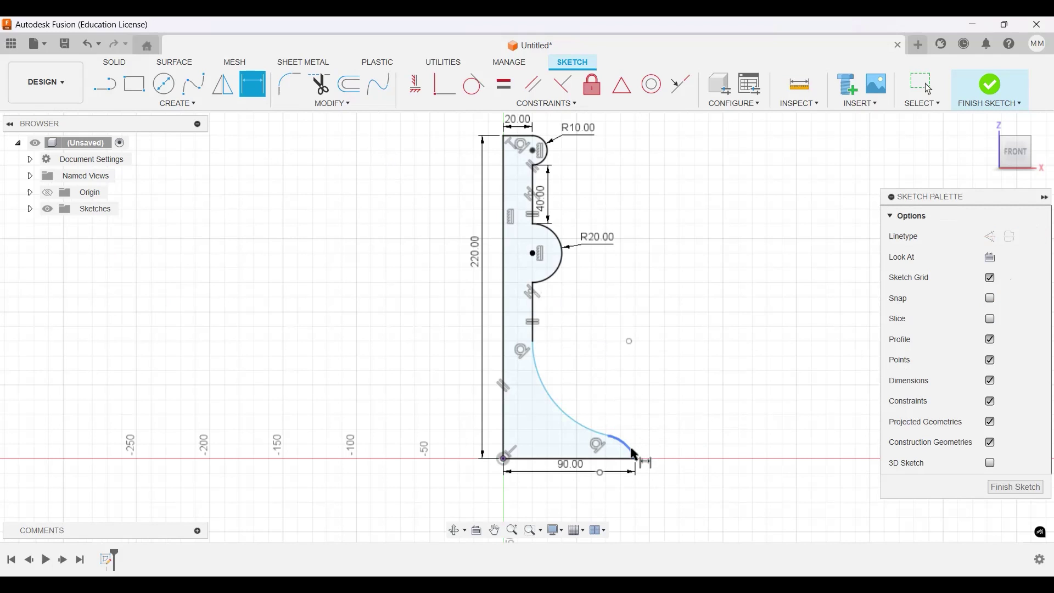
pyautogui.click(631, 450)
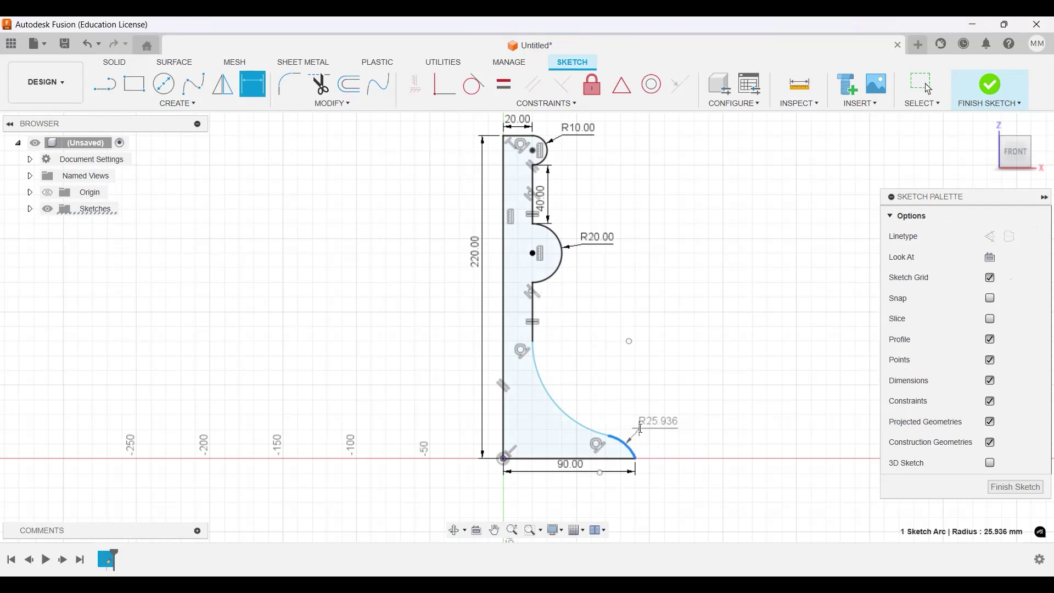
pyautogui.click(640, 427)
pyautogui.write('12.5')
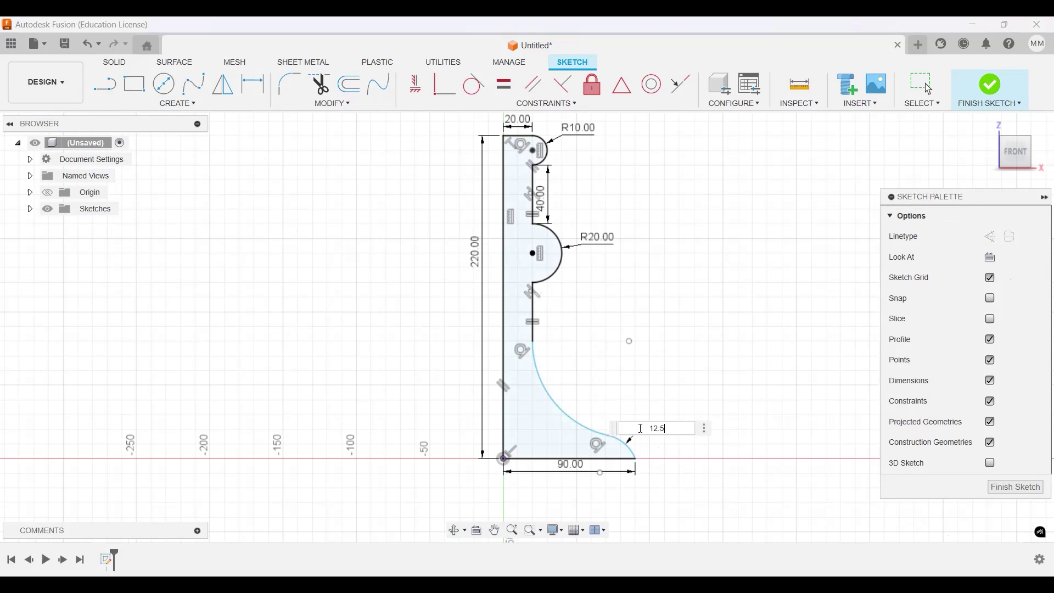
pyautogui.press('Return')
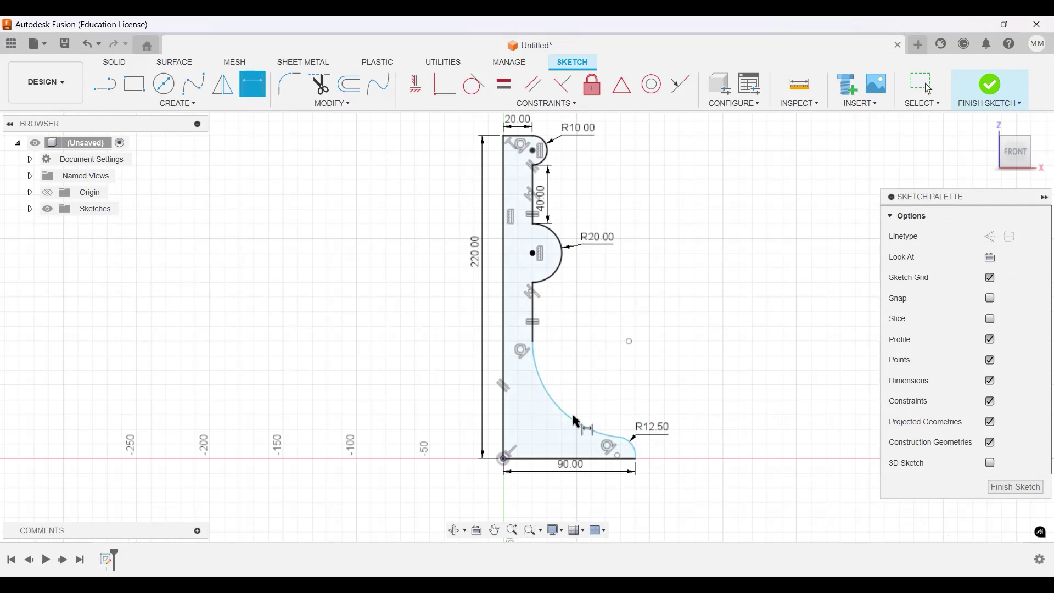
pyautogui.click(568, 413)
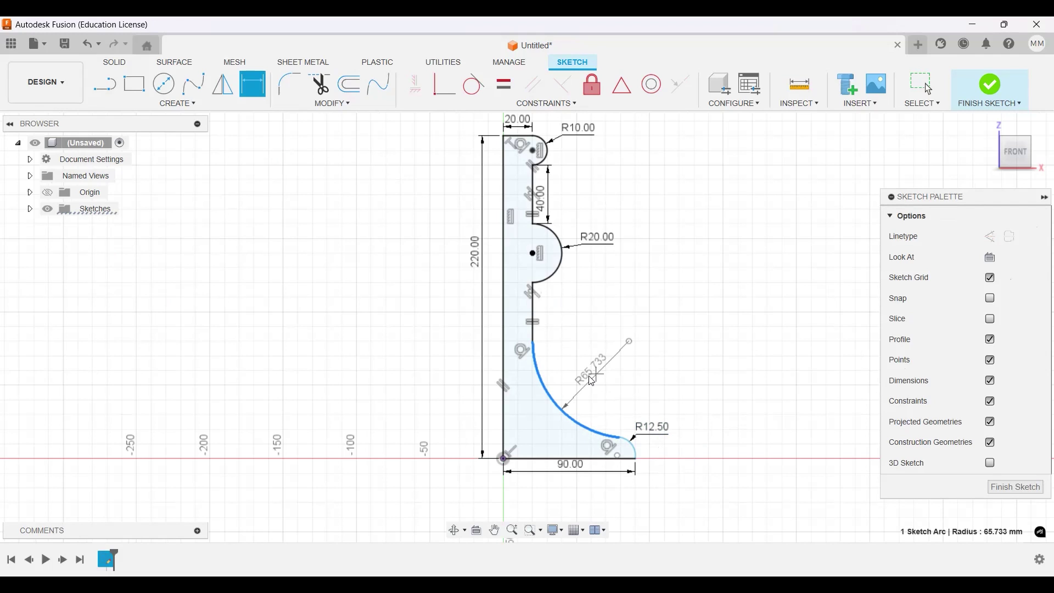
pyautogui.click(590, 376)
pyautogui.write('60')
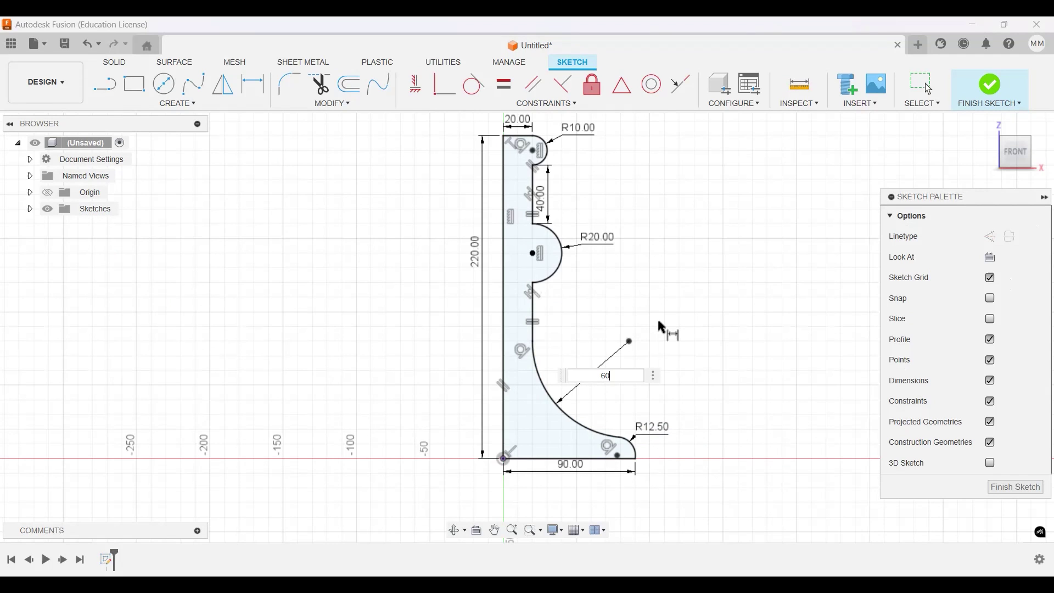
pyautogui.press('Return')
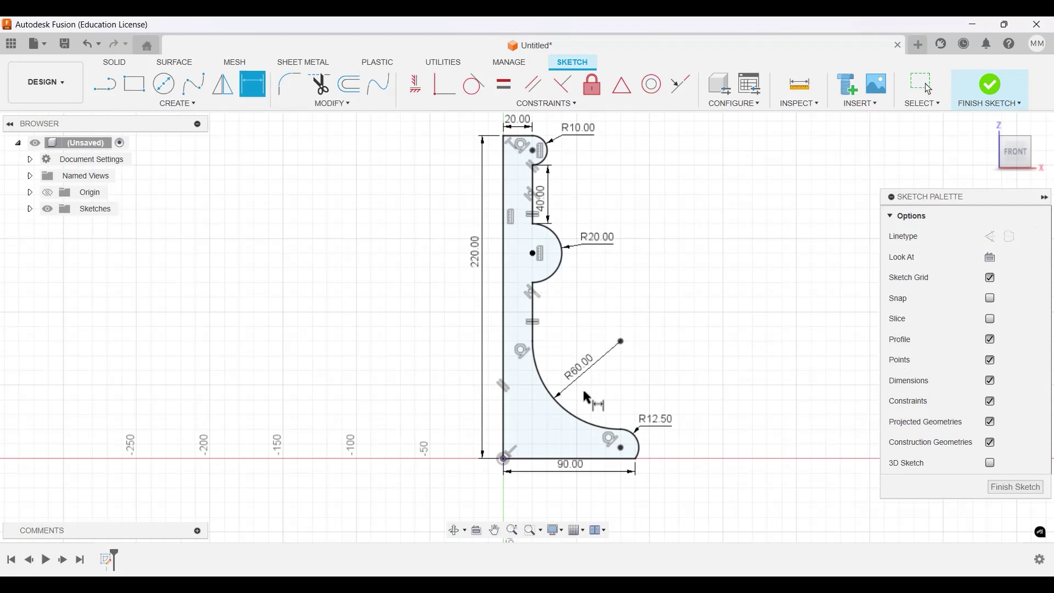
# Add a driven 80 height dimension from the arc–stem point to the base, then finish the sketch.
pyautogui.press('Escape')
pyautogui.click(533, 342)
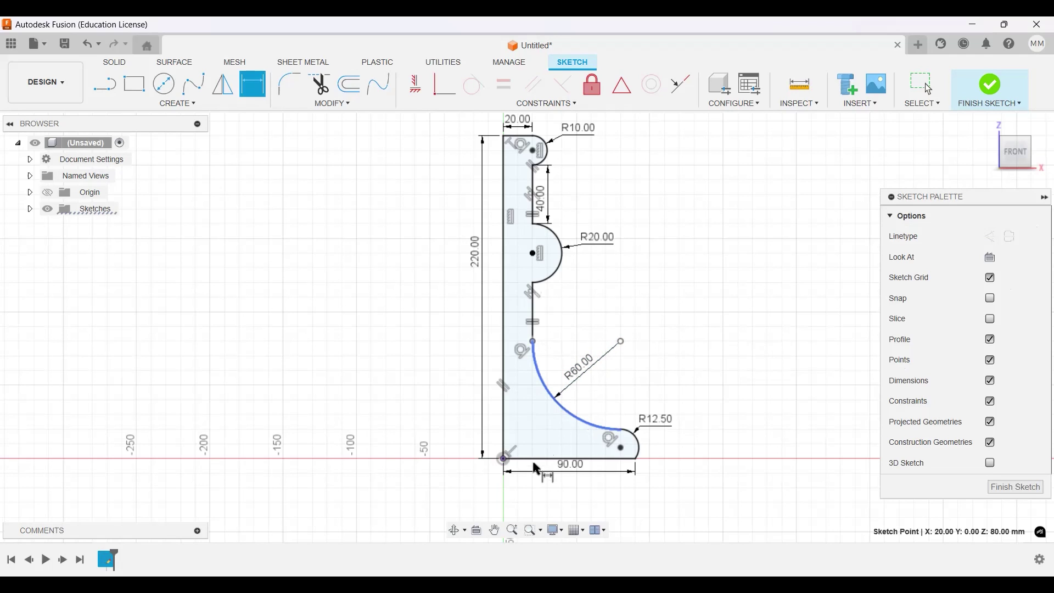
pyautogui.click(537, 462)
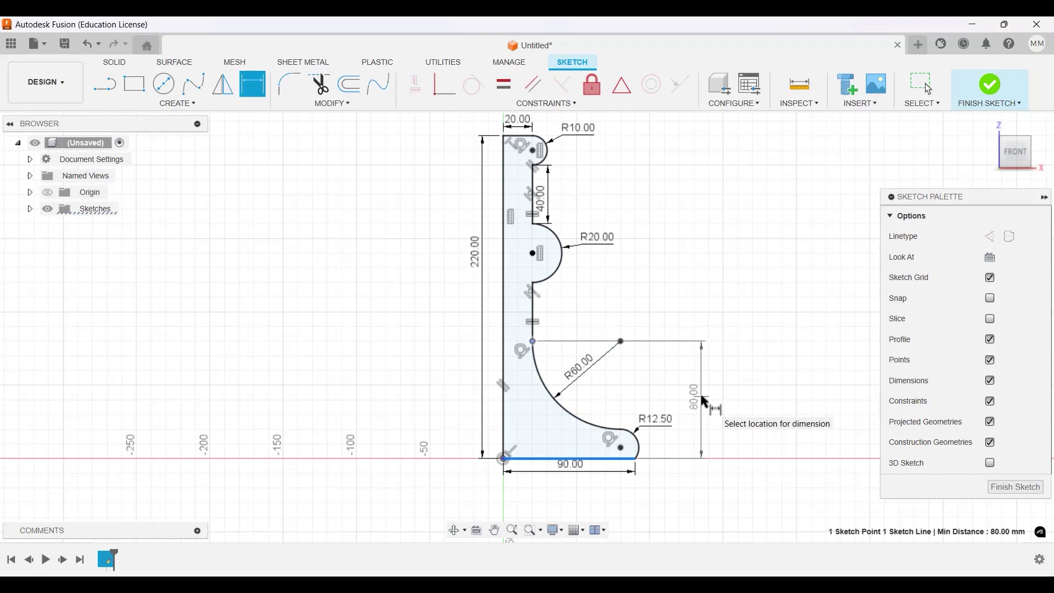
pyautogui.click(703, 401)
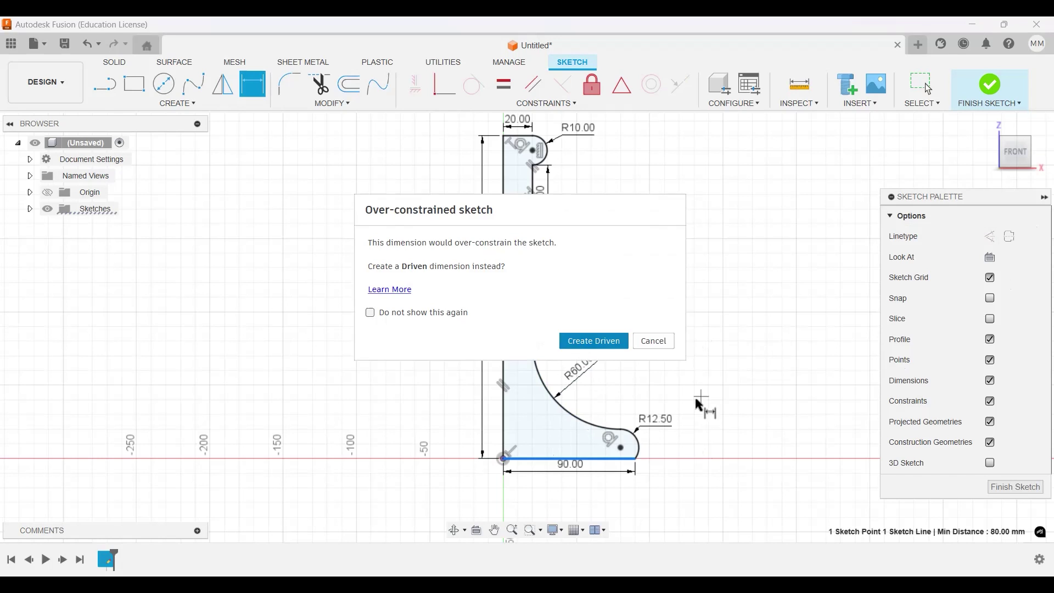
pyautogui.press('Return')
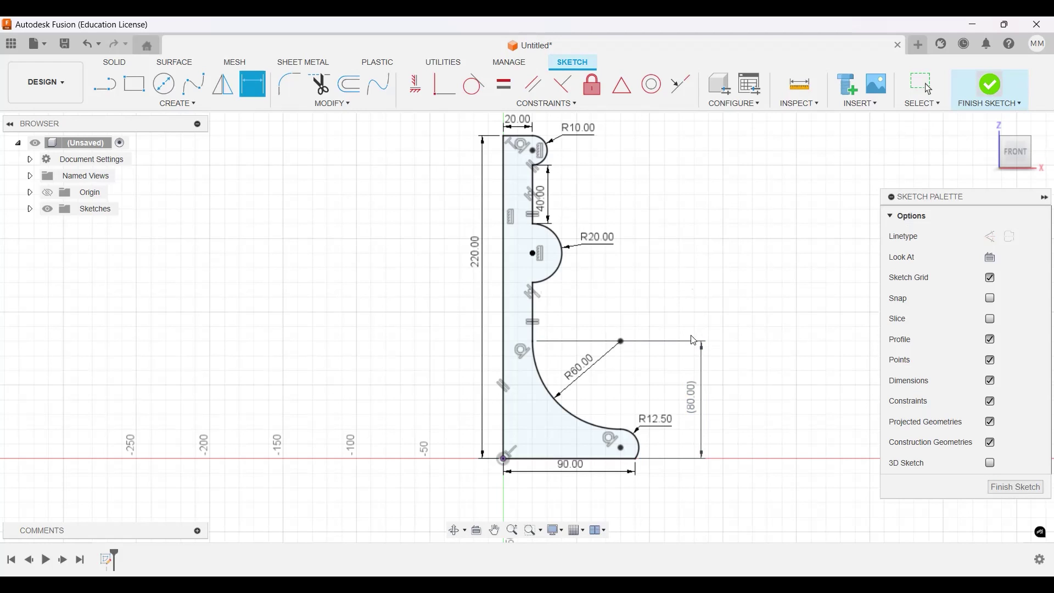
pyautogui.click(990, 86)
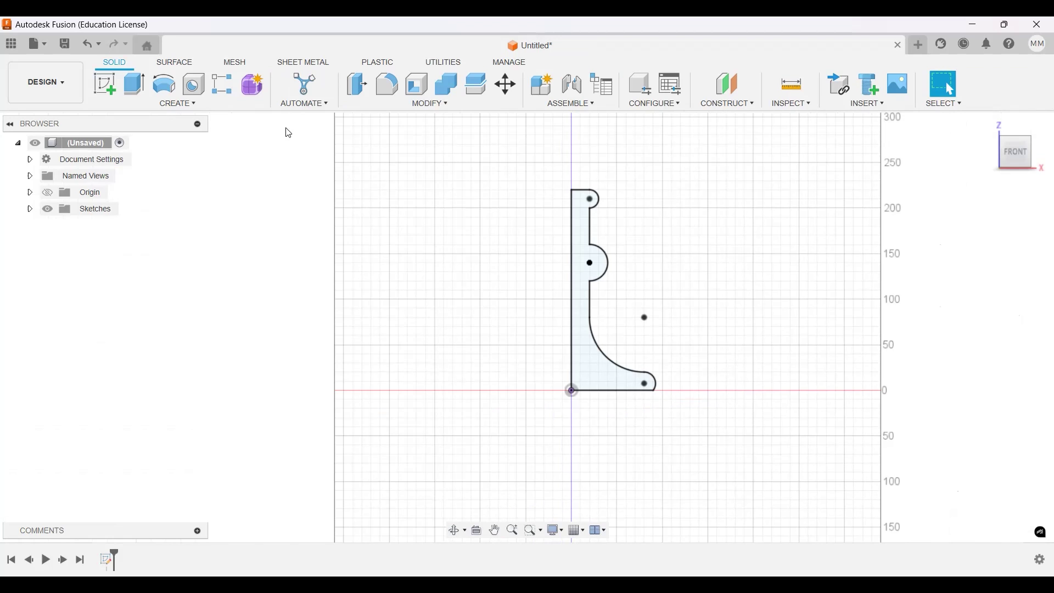
# Start a revolve of the candlestick profile using the vertical stem line as its axis.
pyautogui.click(172, 103)
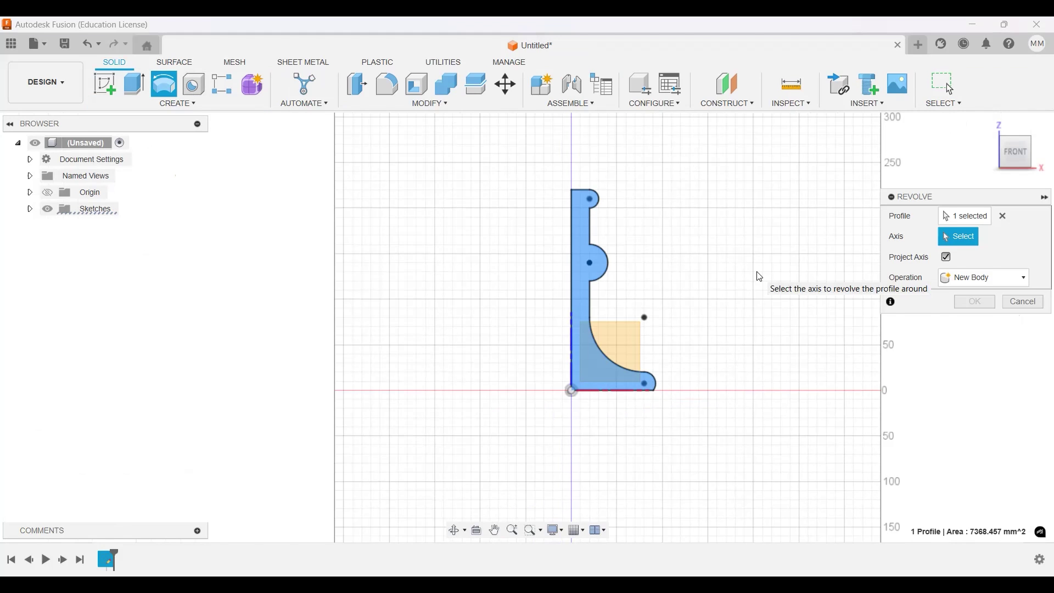
pyautogui.click(570, 237)
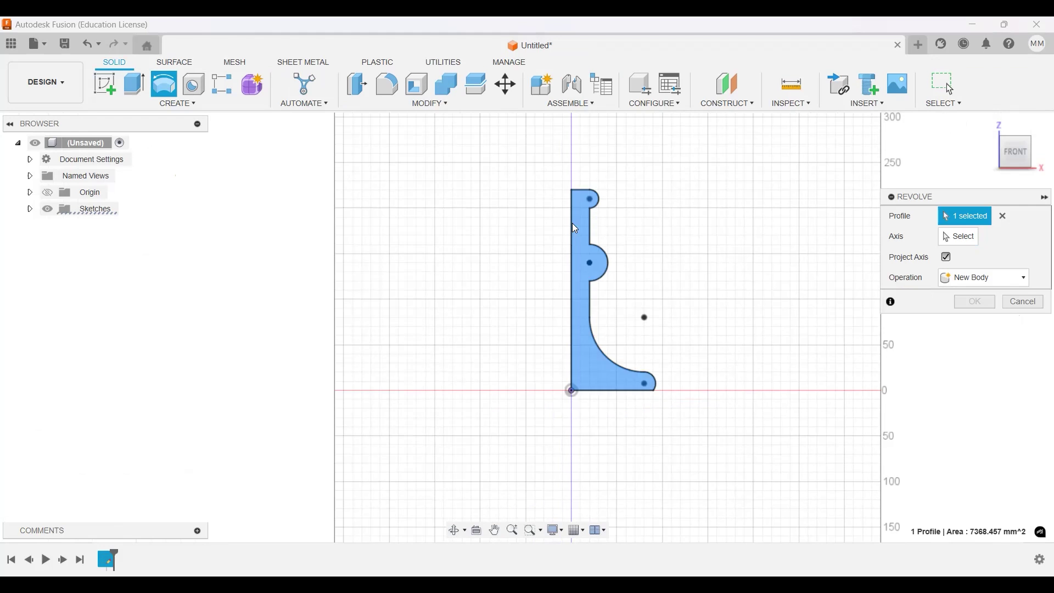
pyautogui.click(581, 236)
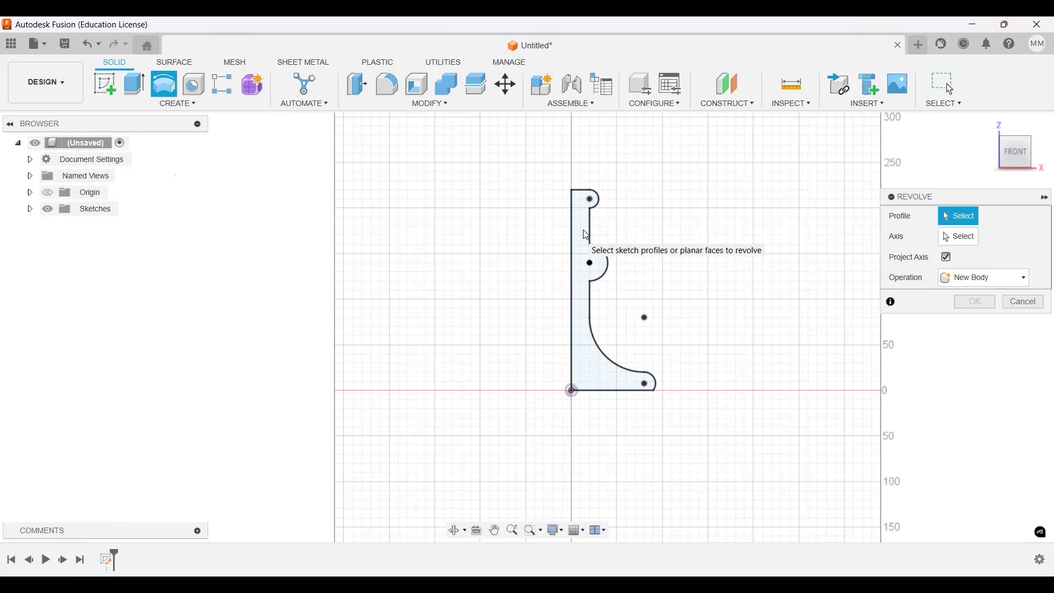
pyautogui.click(583, 234)
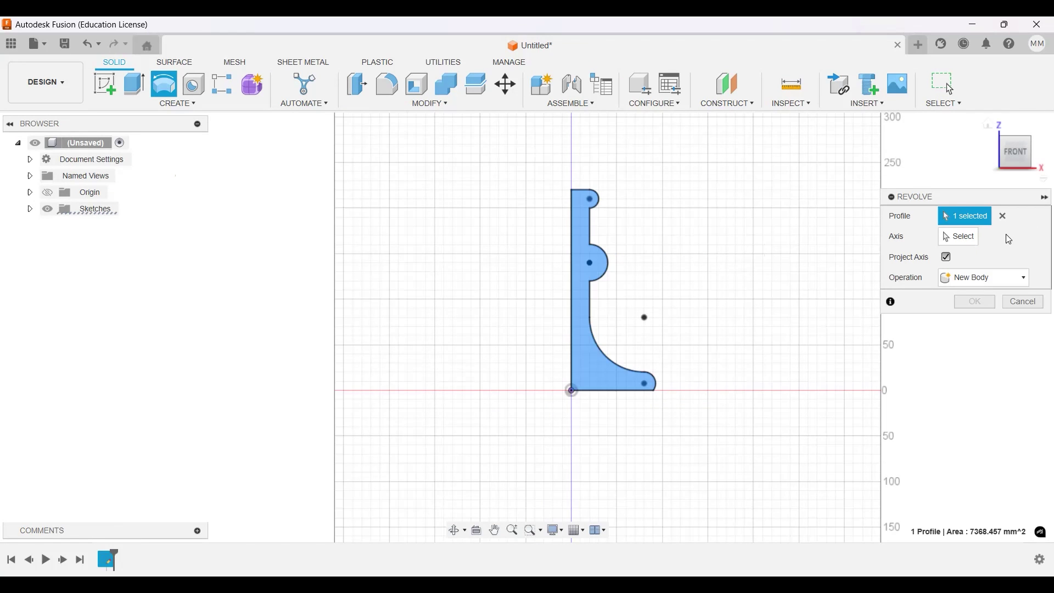
pyautogui.click(972, 239)
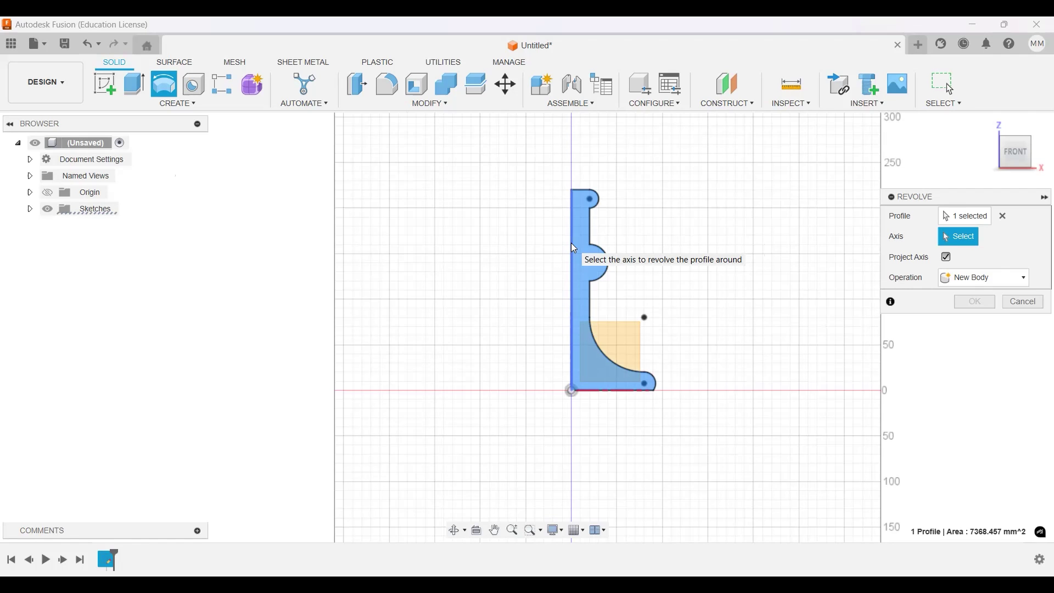
pyautogui.click(579, 306)
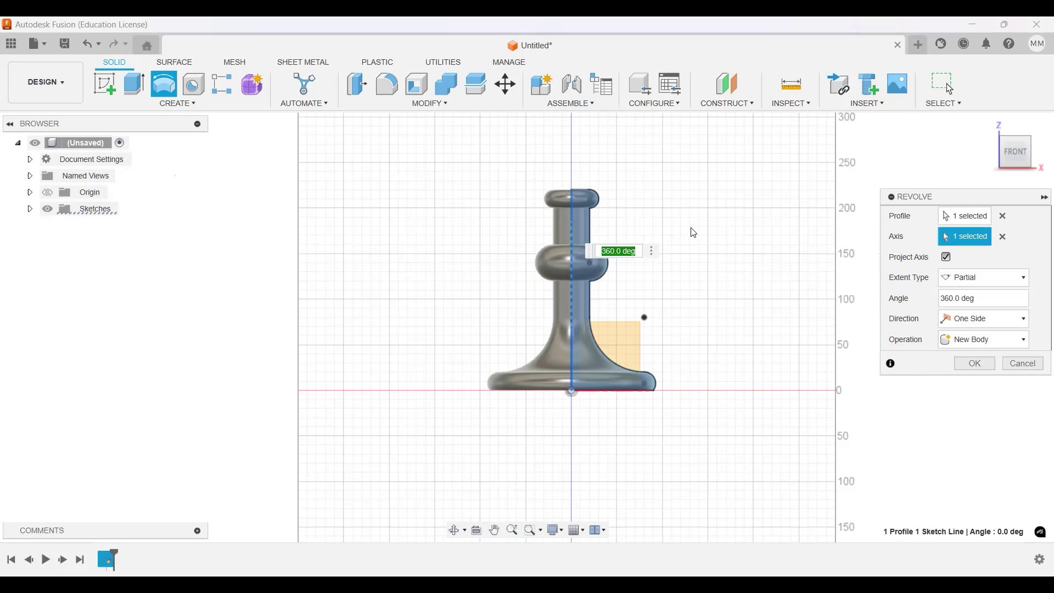
# Switch the revolve extent to an angle-based partial revolve.
pyautogui.keyDown('shift'); pyautogui.moveTo(690, 285); pyautogui.dragTo(981, 296, button='middle'); pyautogui.keyUp('shift')
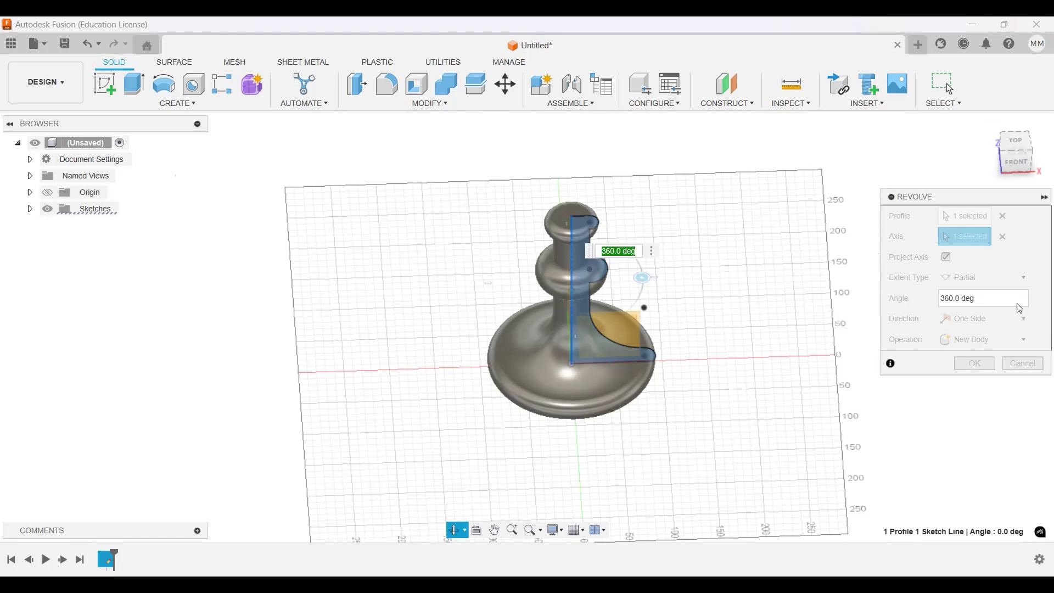
pyautogui.click(1021, 280)
pyautogui.click(995, 295)
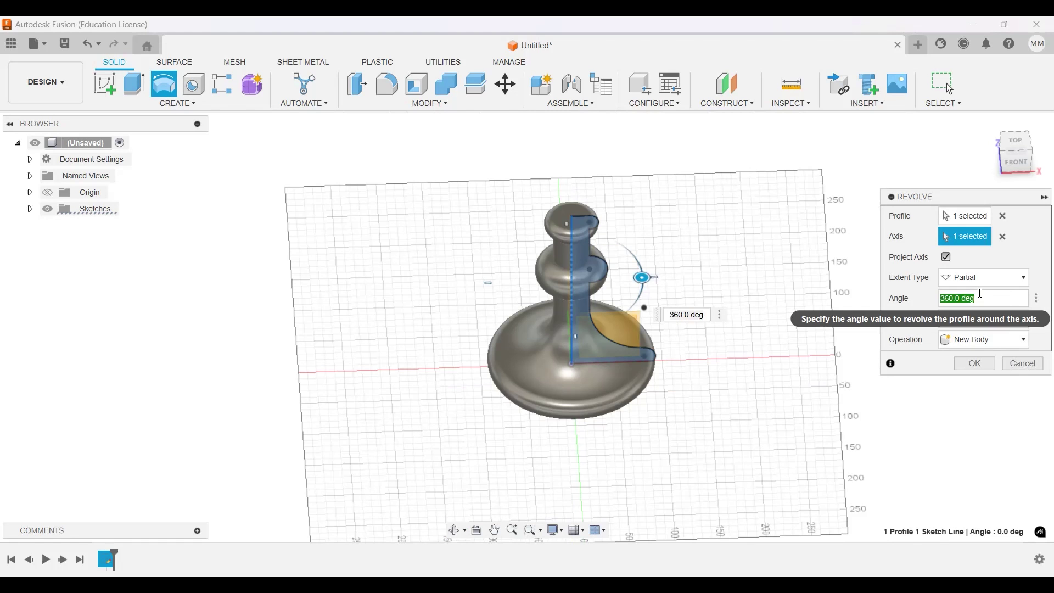
pyautogui.write('180')
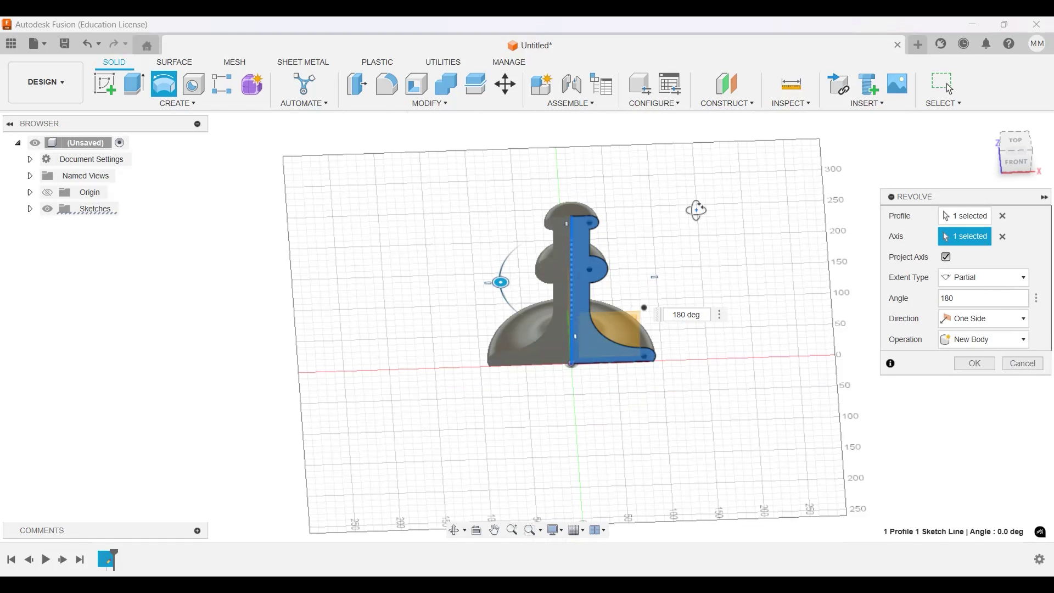
pyautogui.keyDown('shift'); pyautogui.moveTo(691, 236); pyautogui.dragTo(688, 198, button='middle'); pyautogui.keyUp('shift')
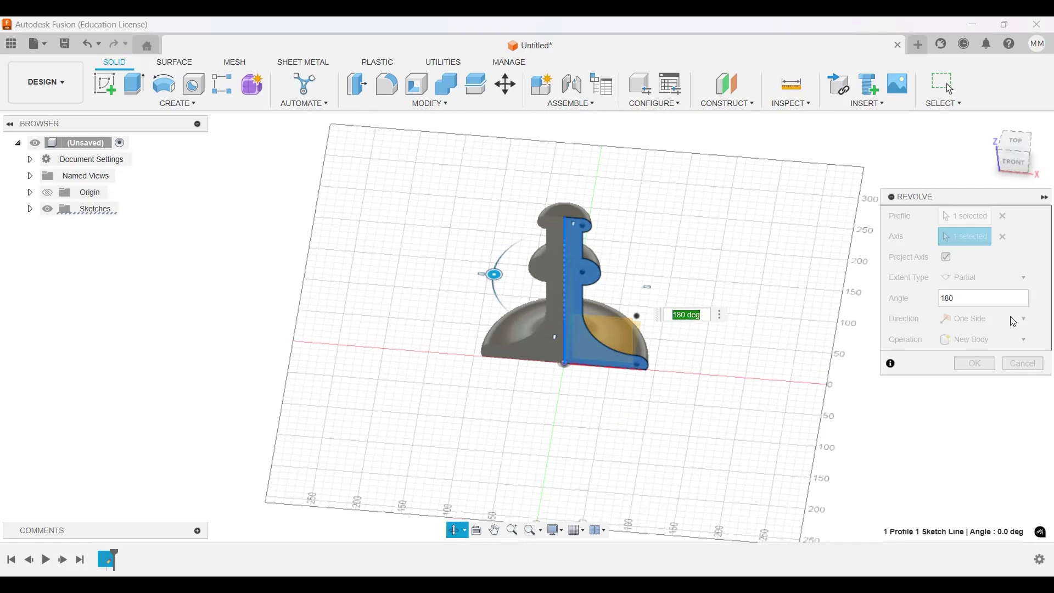
# Set the revolve angle to 360° and create the solid candlestick body.
pyautogui.keyDown('shift'); pyautogui.moveTo(1013, 321); pyautogui.dragTo(947, 298, button='middle'); pyautogui.keyUp('shift')
pyautogui.doubleClick(947, 298)
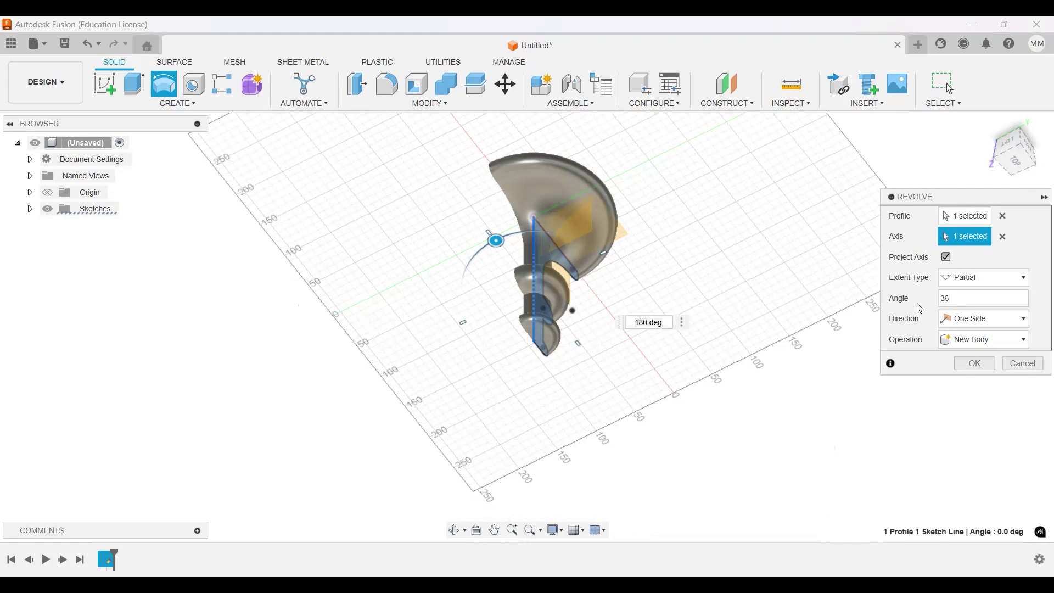
pyautogui.write('360')
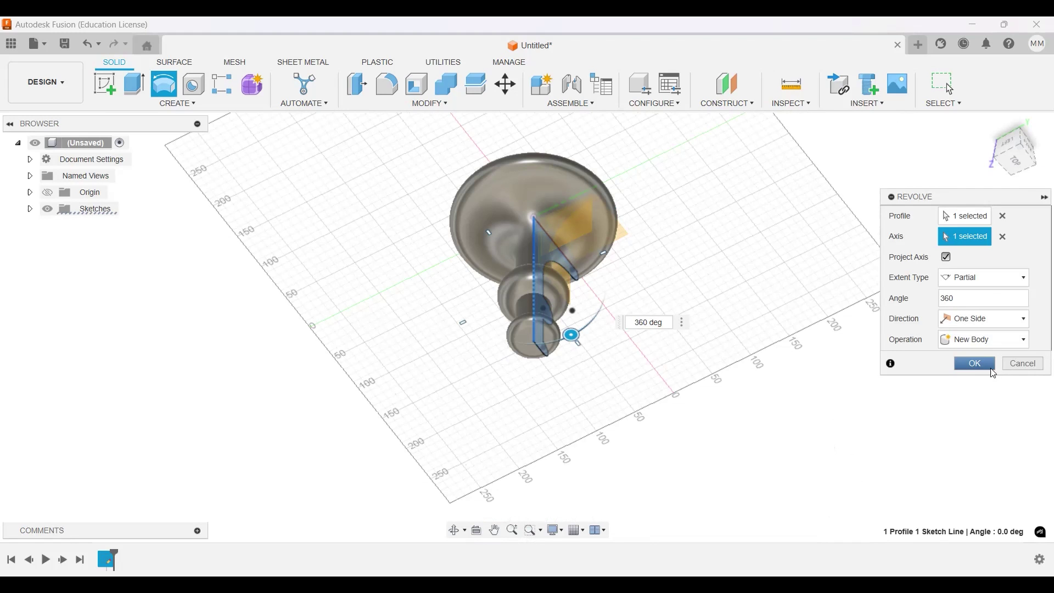
pyautogui.press('Return')
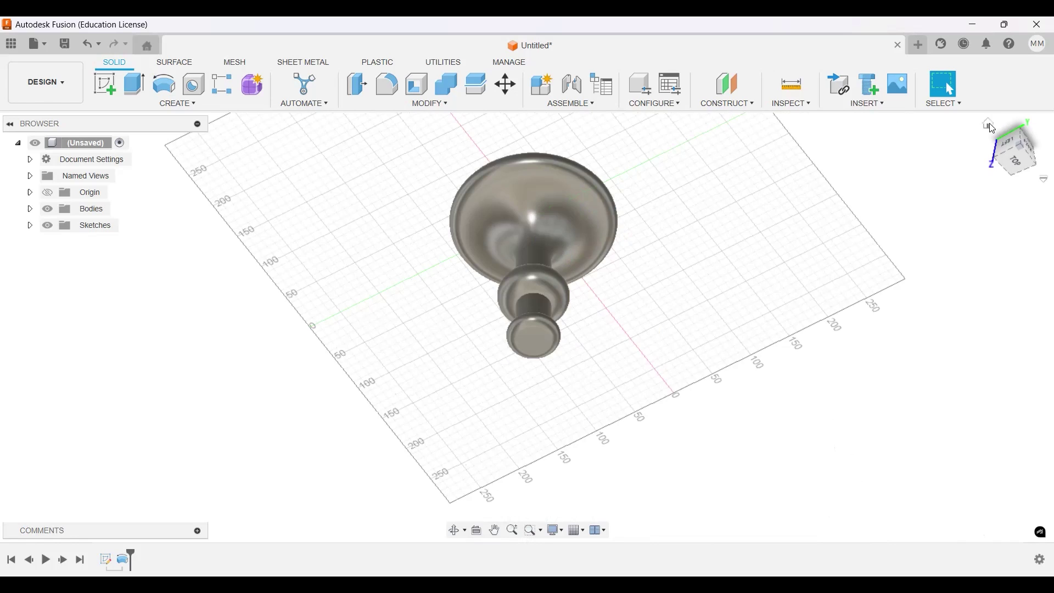
pyautogui.click(993, 123)
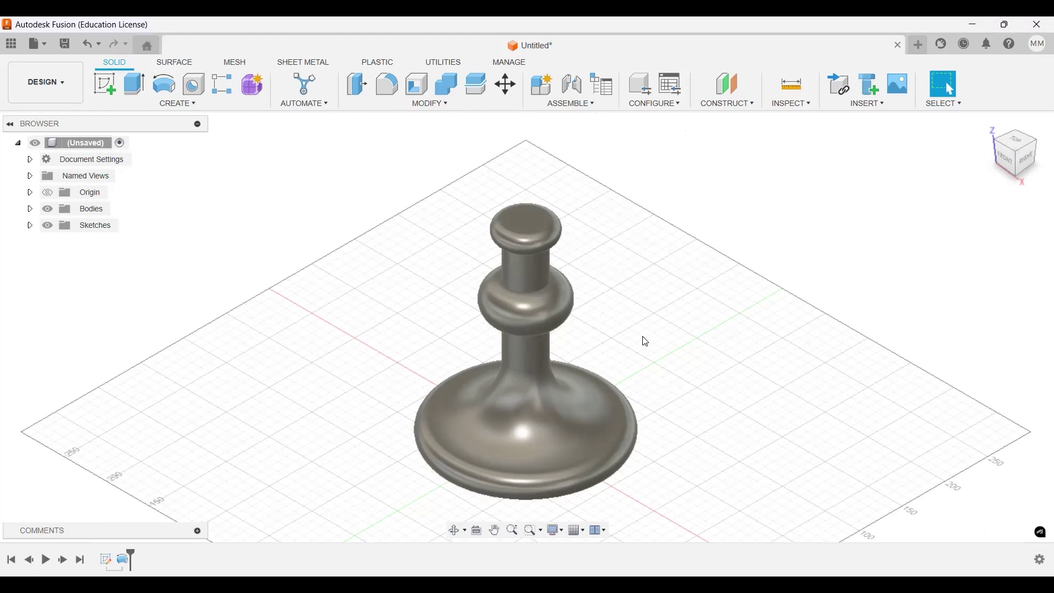
pyautogui.scroll(-2, 671, 374)
pyautogui.moveTo(677, 360); pyautogui.dragTo(669, 337, button='middle')
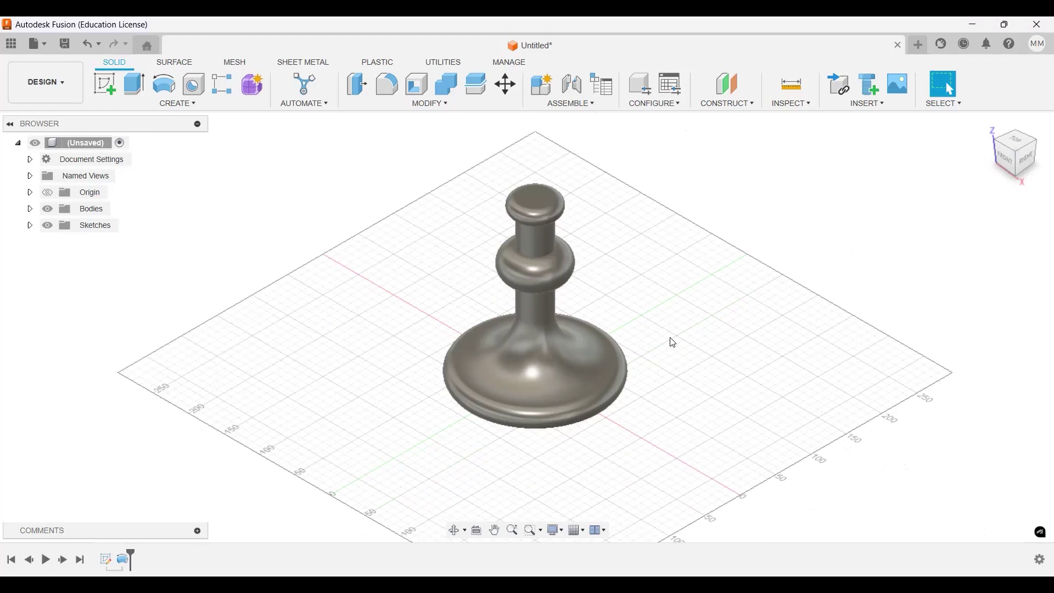